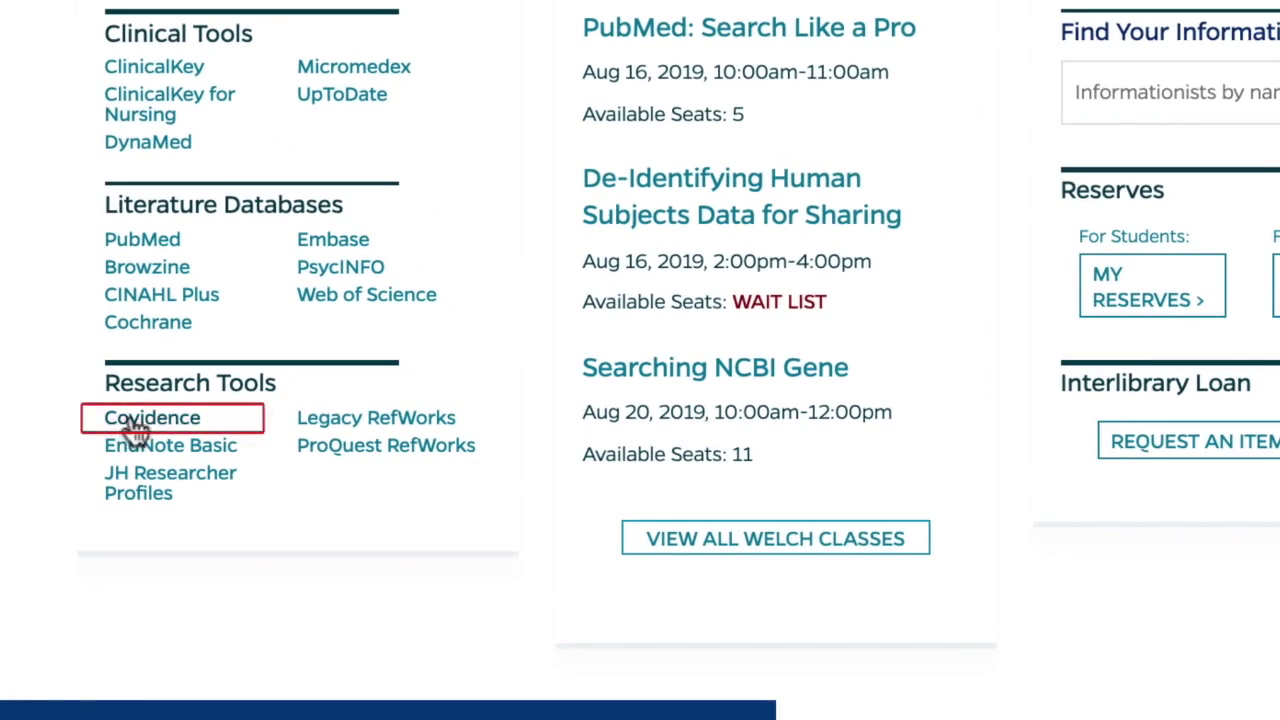
Open the library's Covidence database page and scroll to its account setup notes.
{"action": "left_click", "coordinate": [135, 420]}
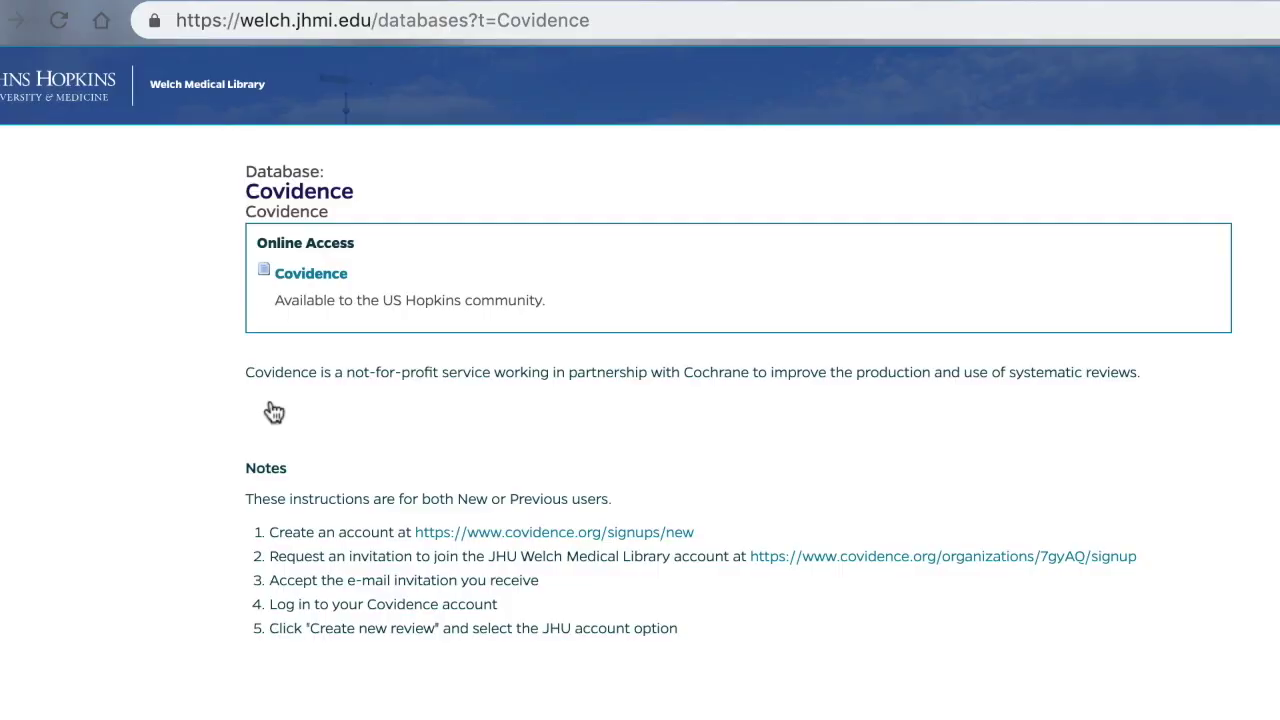
{"action": "scroll", "coordinate": [137, 394], "scroll_direction": "down", "scroll_amount": 3}
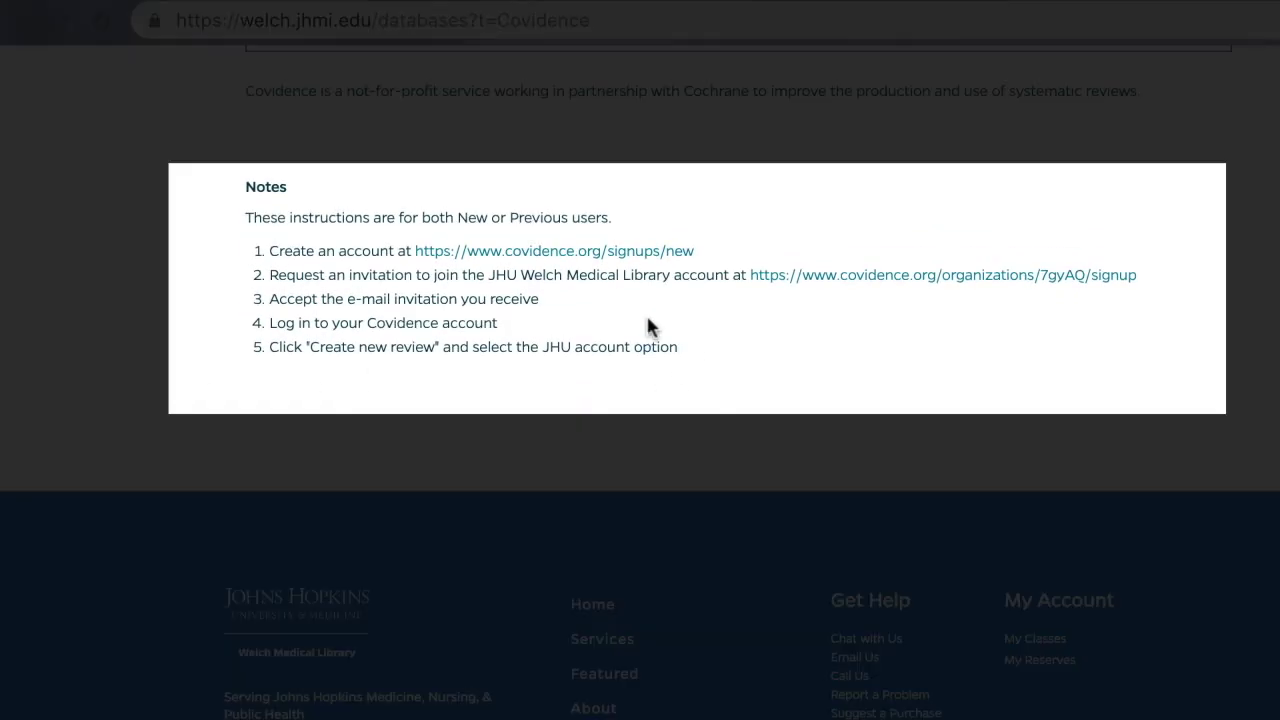
Create a Covidence account, agreeing to the terms and opting in to product emails.
{"action": "left_click", "coordinate": [594, 252]}
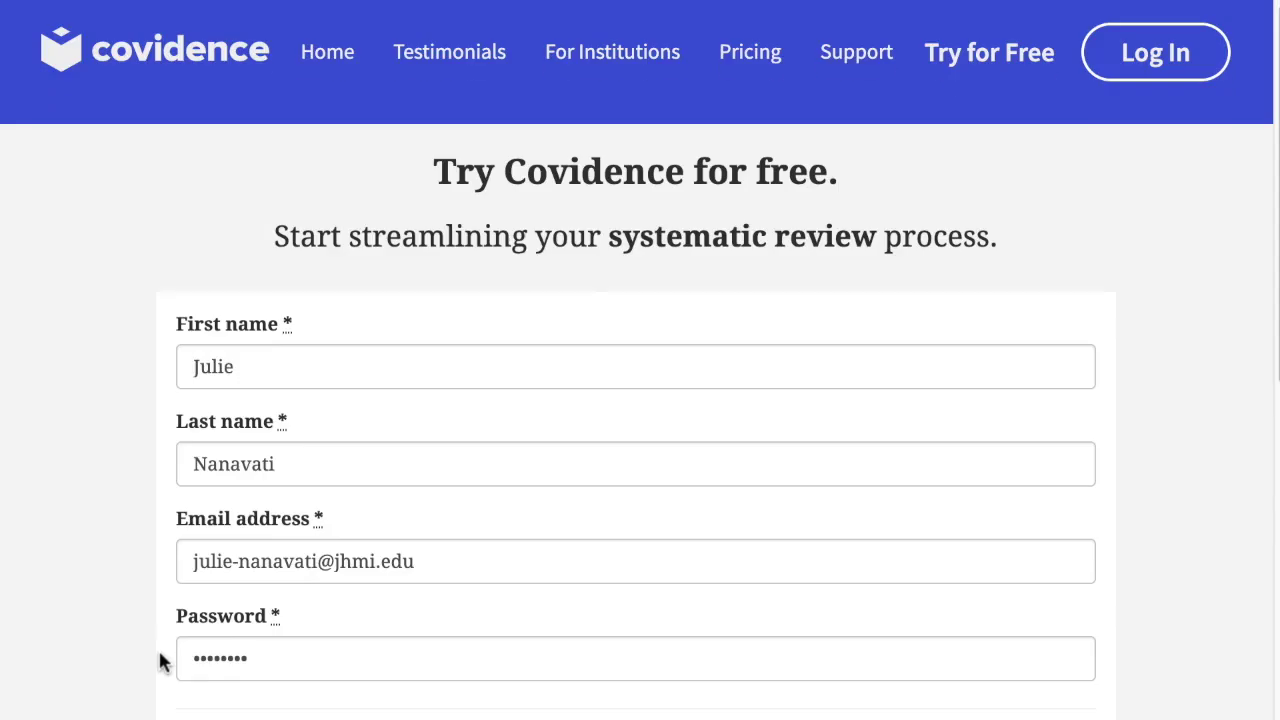
{"action": "scroll", "coordinate": [160, 662], "scroll_direction": "down", "scroll_amount": 5}
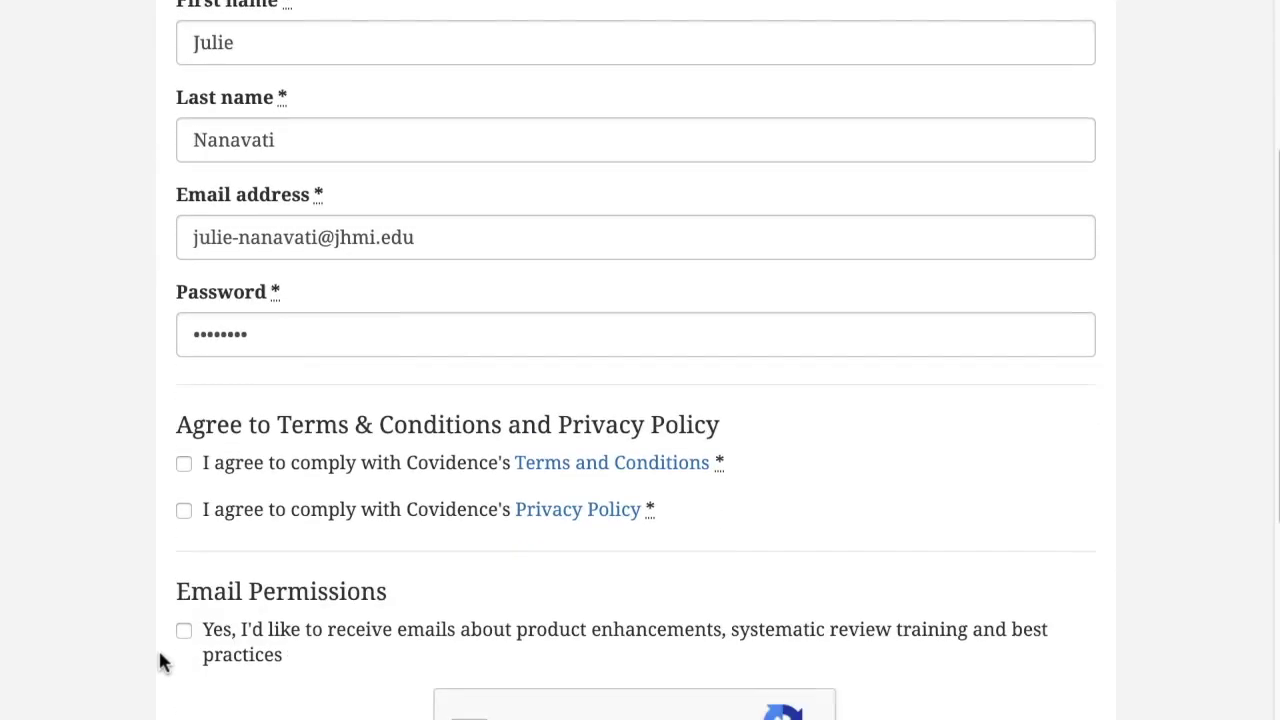
{"action": "left_click", "coordinate": [185, 356]}
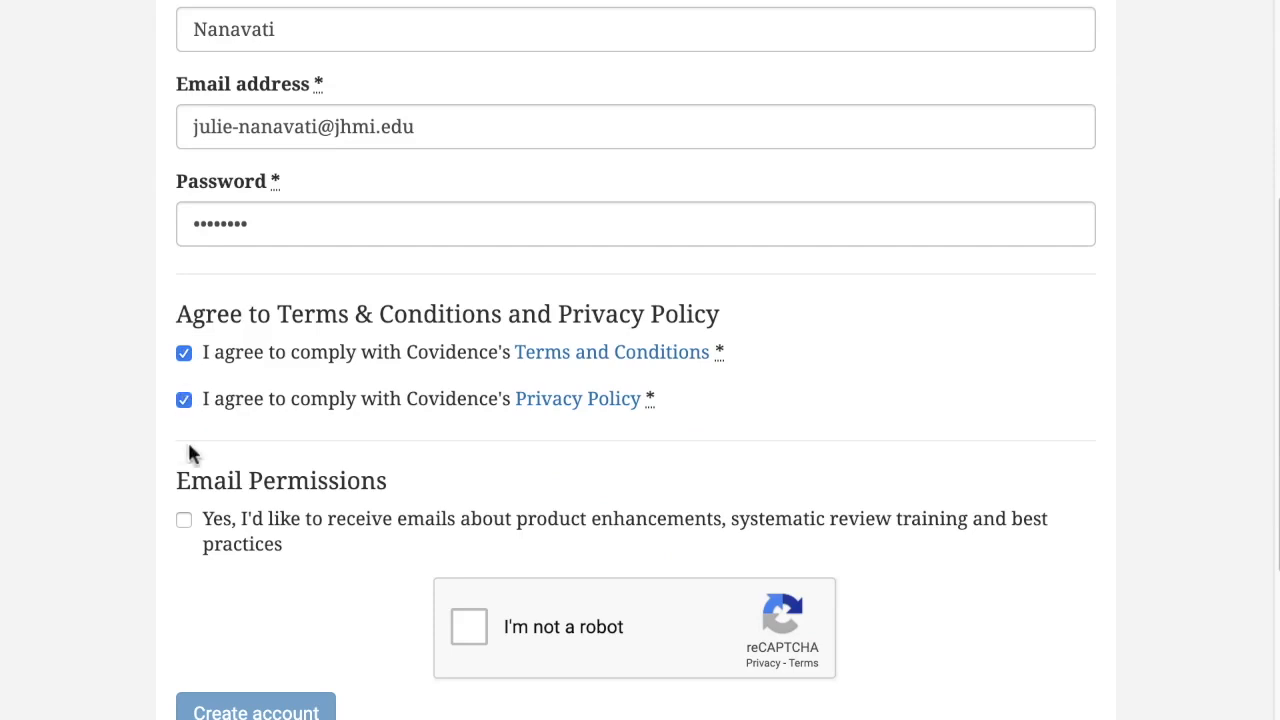
{"action": "left_click", "coordinate": [183, 520]}
{"action": "left_click", "coordinate": [469, 626]}
{"action": "scroll", "coordinate": [298, 615], "scroll_direction": "down", "scroll_amount": 2}
{"action": "left_click", "coordinate": [265, 568]}
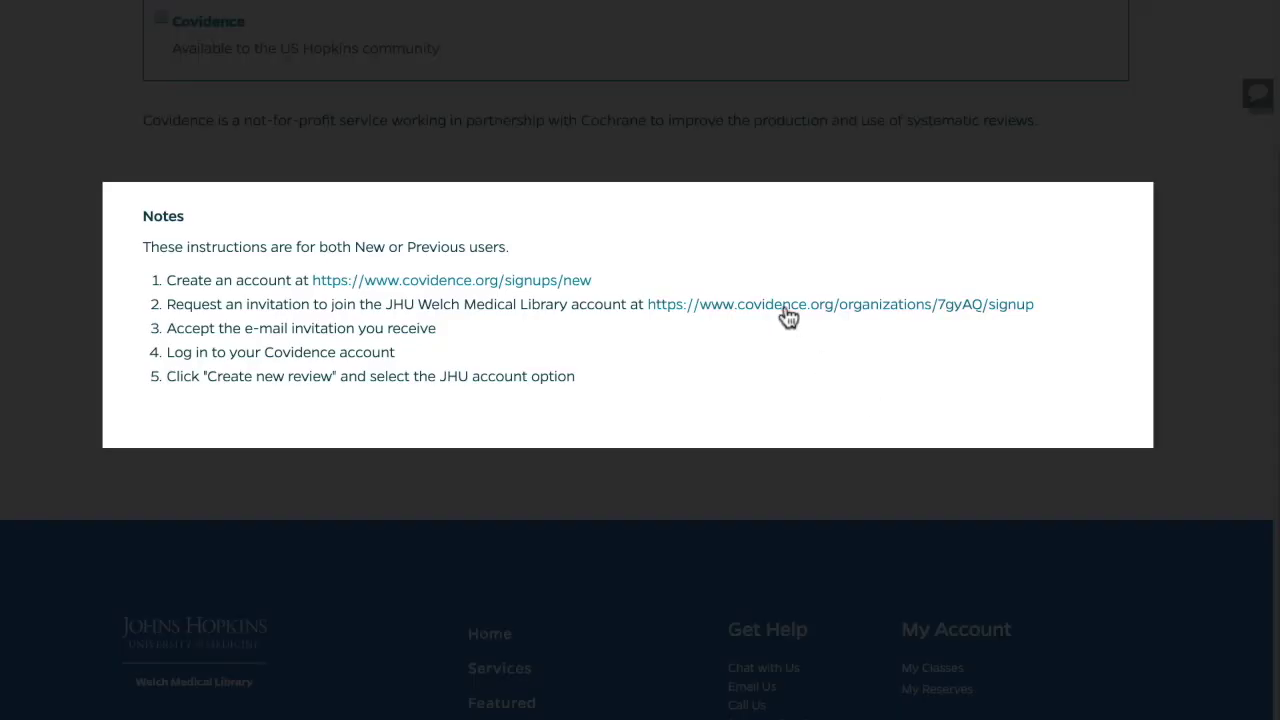
Request an invitation to the JHU library account and accept it by signing in.
{"action": "left_click", "coordinate": [789, 305]}
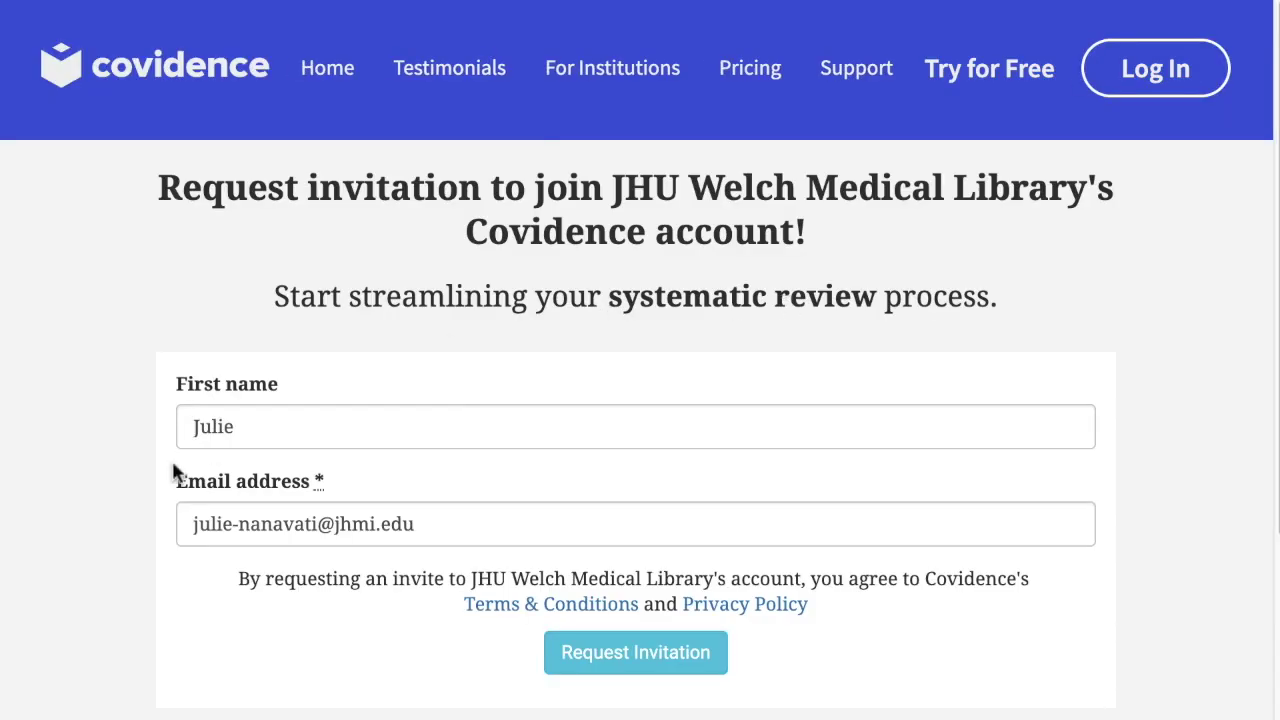
{"action": "scroll", "coordinate": [166, 488], "scroll_direction": "down", "scroll_amount": 2}
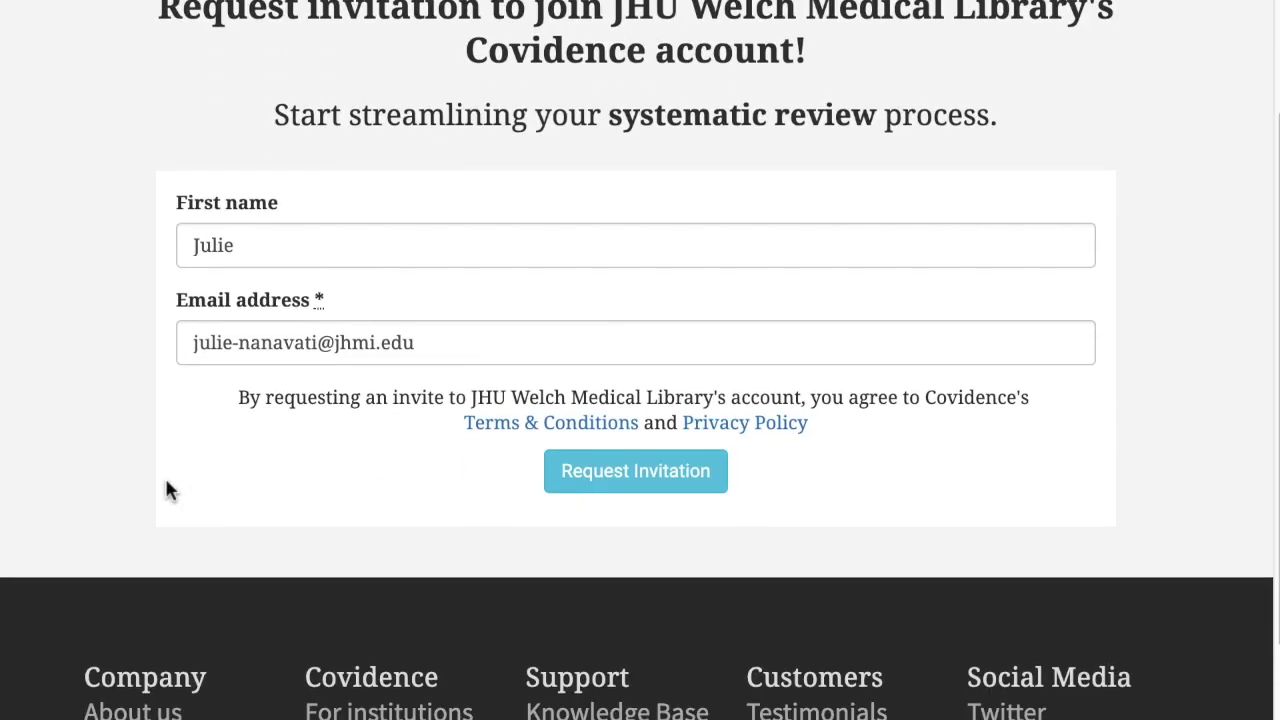
{"action": "left_click", "coordinate": [603, 484]}
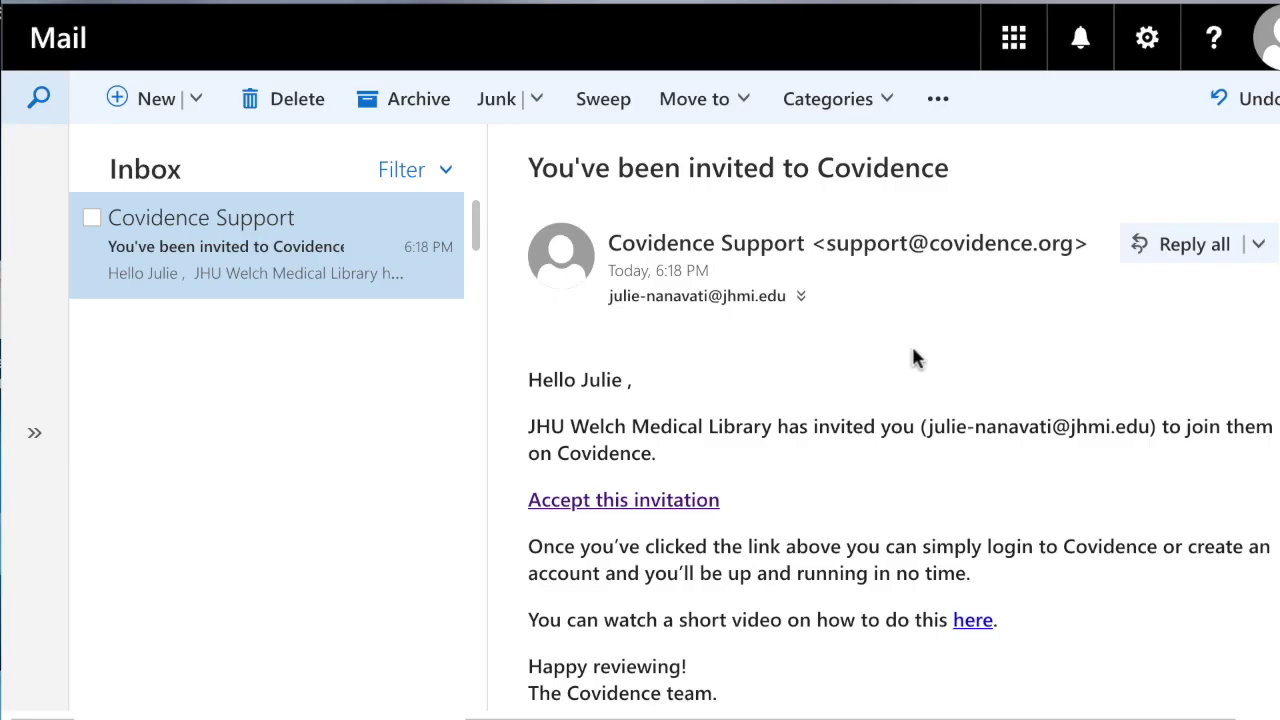
{"action": "left_click", "coordinate": [622, 508]}
{"action": "left_click", "coordinate": [188, 487]}
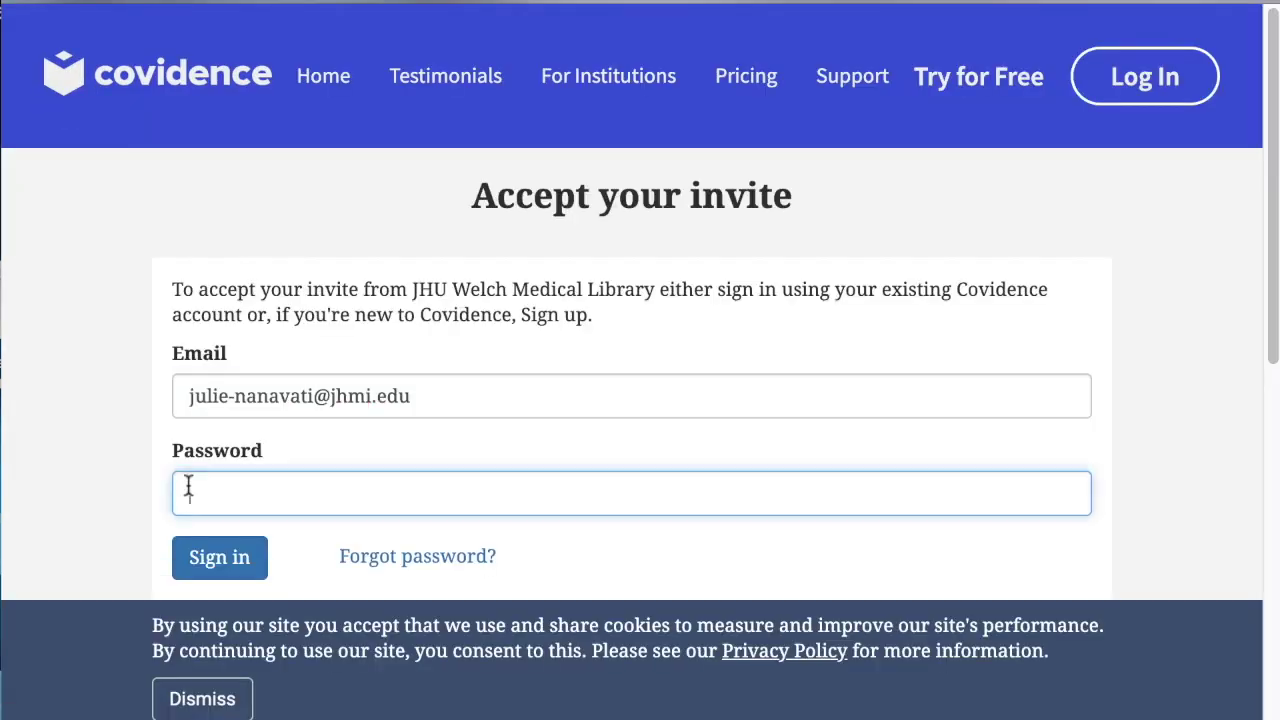
{"action": "type", "text": "********"}
{"action": "left_click", "coordinate": [216, 568]}
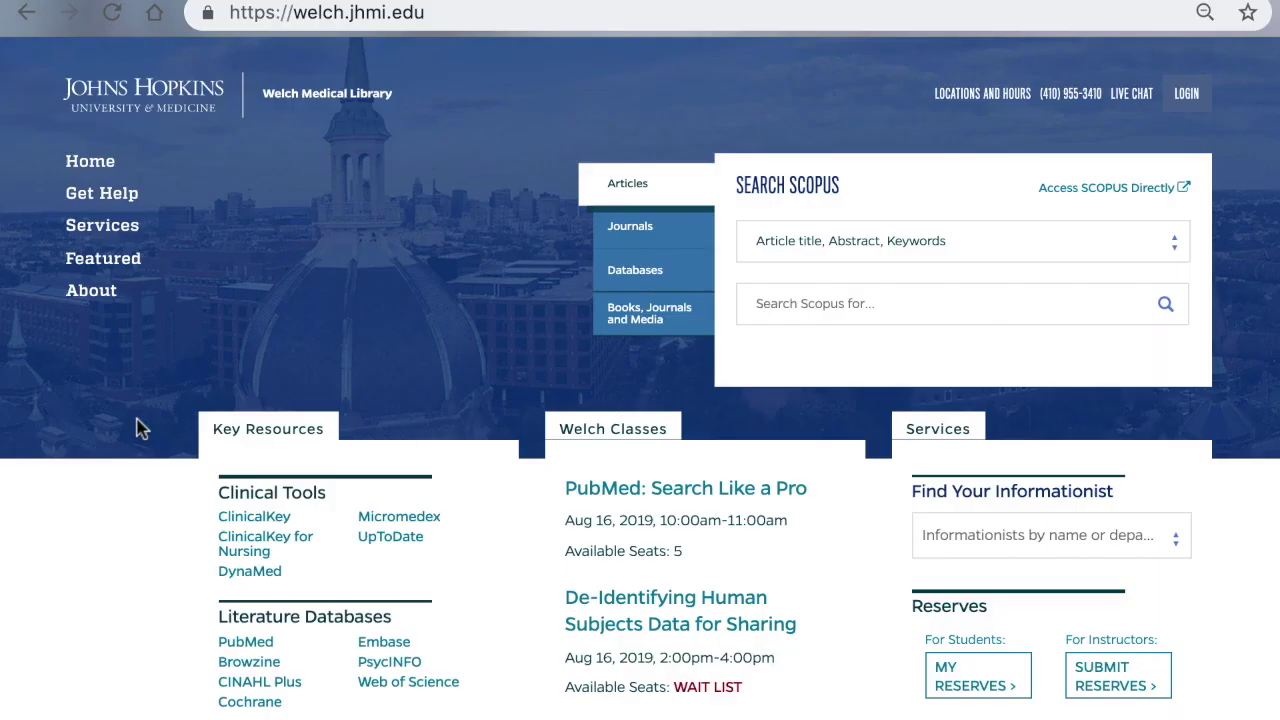
Go from the library's Covidence database page to the Covidence website.
{"action": "scroll", "coordinate": [138, 428], "scroll_direction": "down", "scroll_amount": 3}
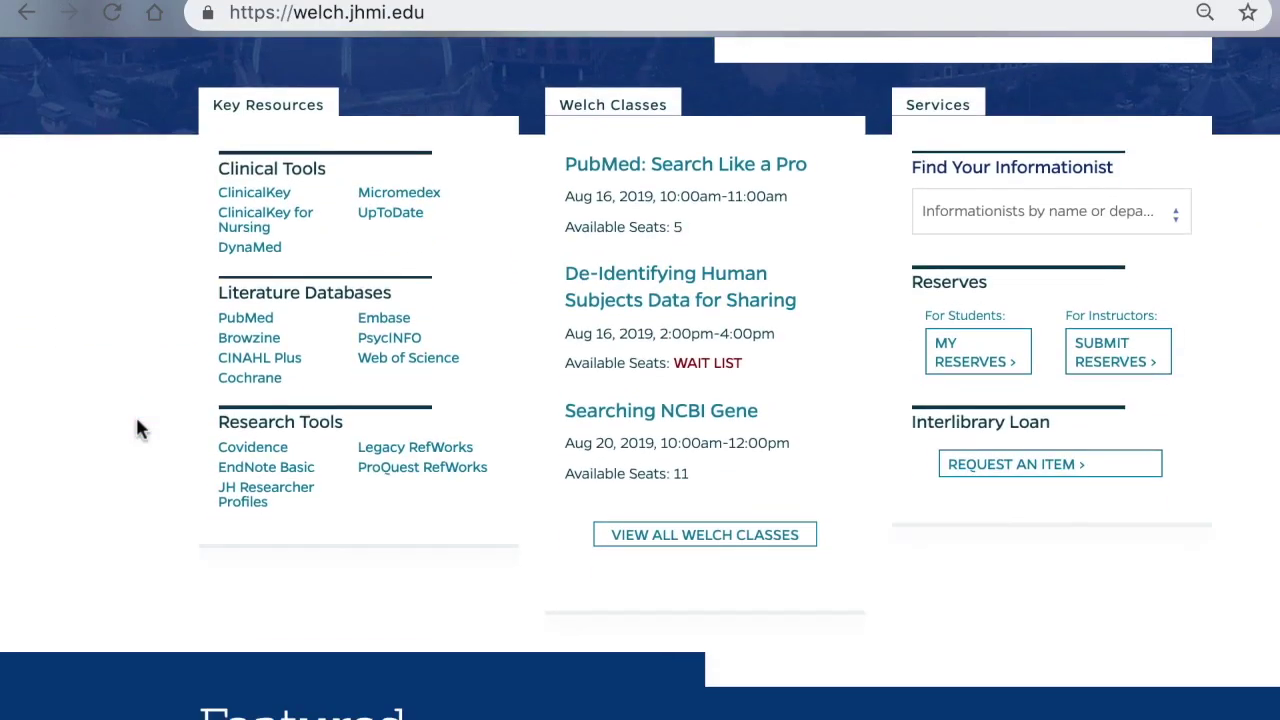
{"action": "left_click", "coordinate": [253, 448]}
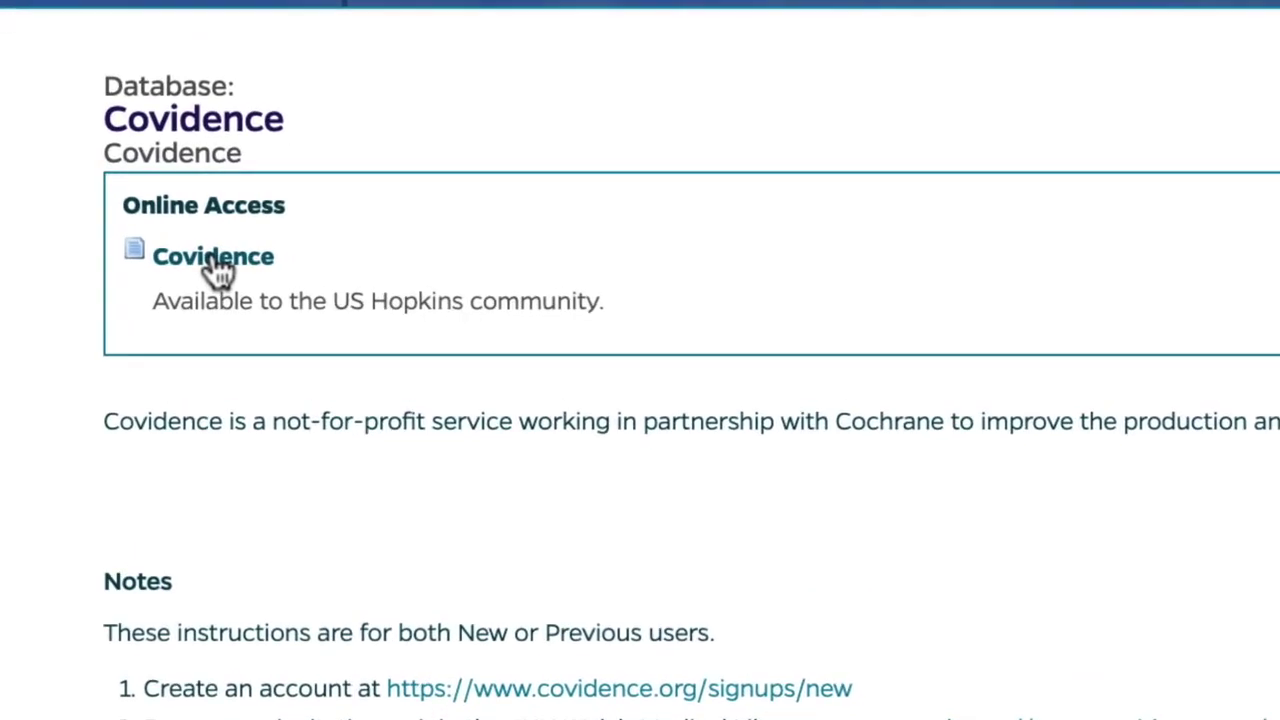
{"action": "left_click", "coordinate": [216, 258]}
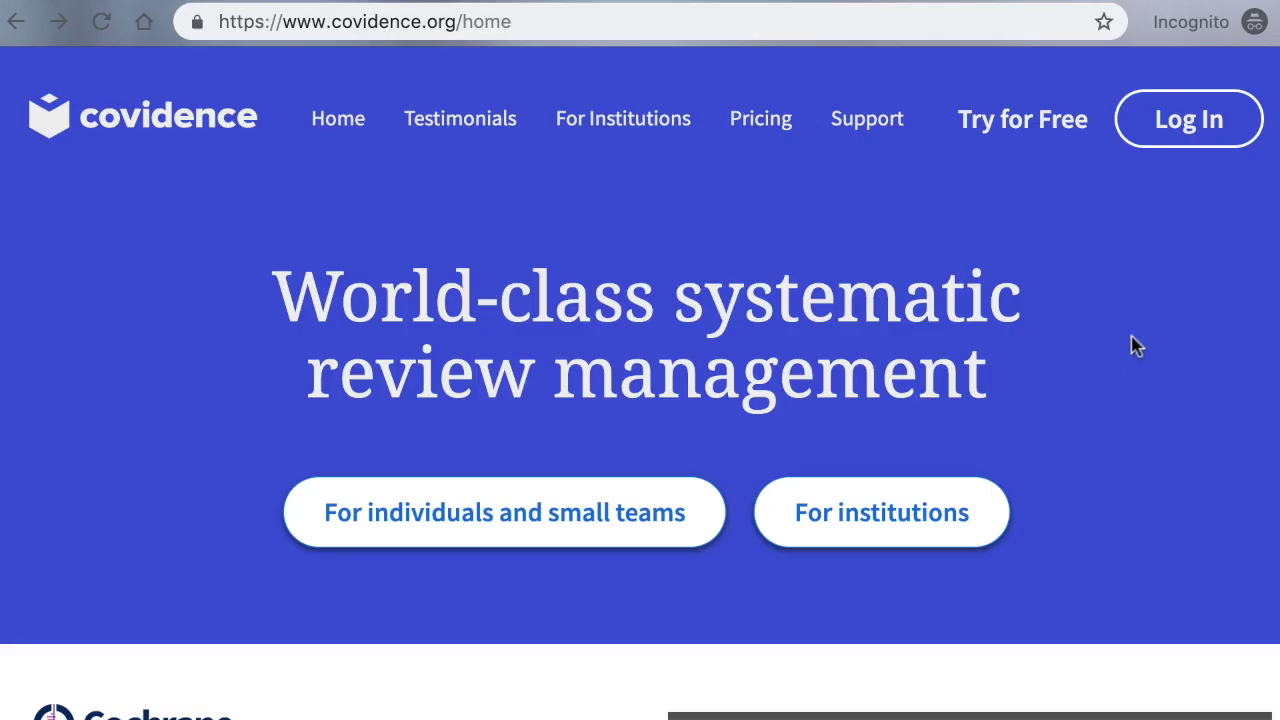
Sign in with the account e-mail and password, then start a new review.
{"action": "left_click", "coordinate": [1167, 137]}
{"action": "left_click", "coordinate": [380, 408]}
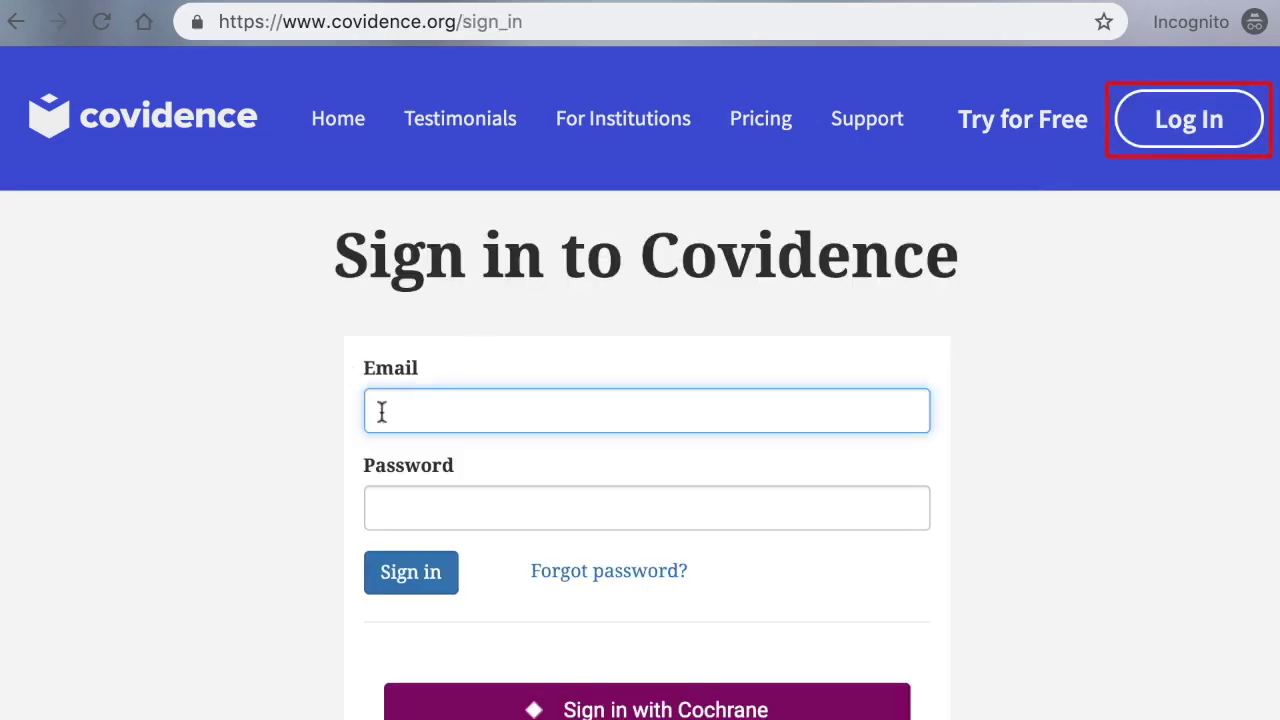
{"action": "key", "text": "ctrl+v"}
{"action": "left_click", "coordinate": [367, 500]}
{"action": "type", "text": "••••••••"}
{"action": "left_click", "coordinate": [409, 573]}
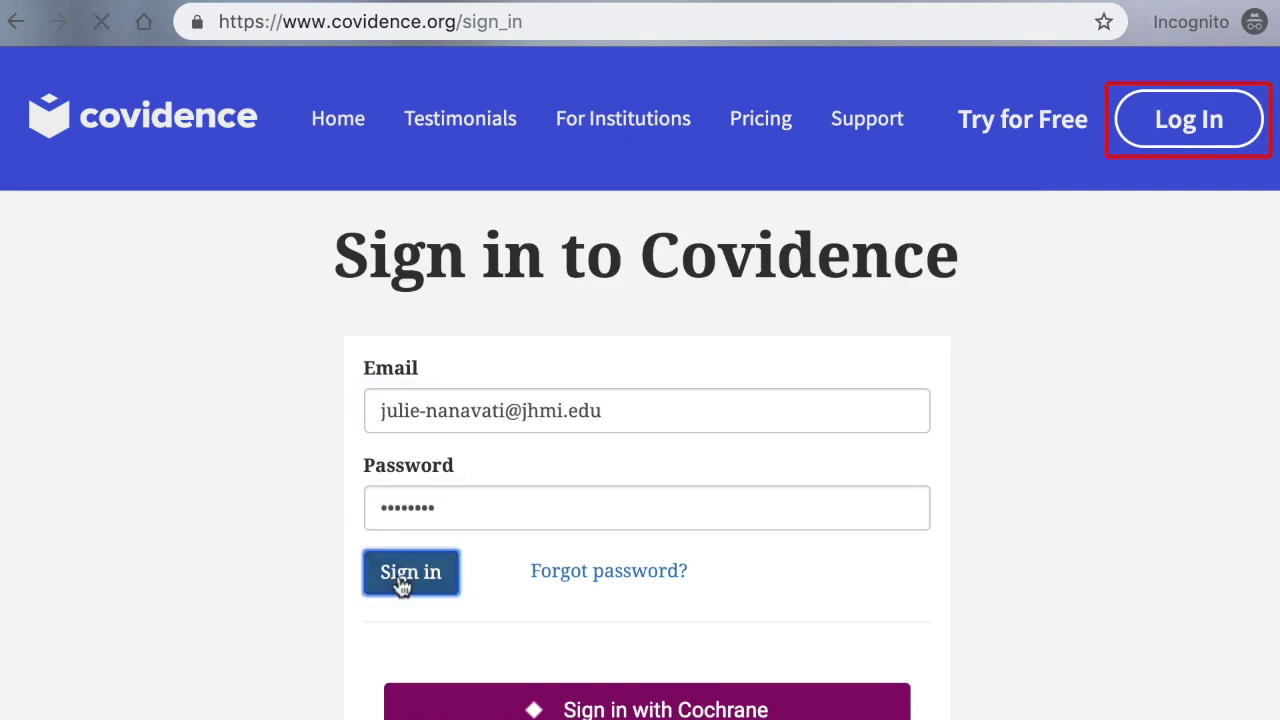
{"action": "left_click", "coordinate": [121, 368]}
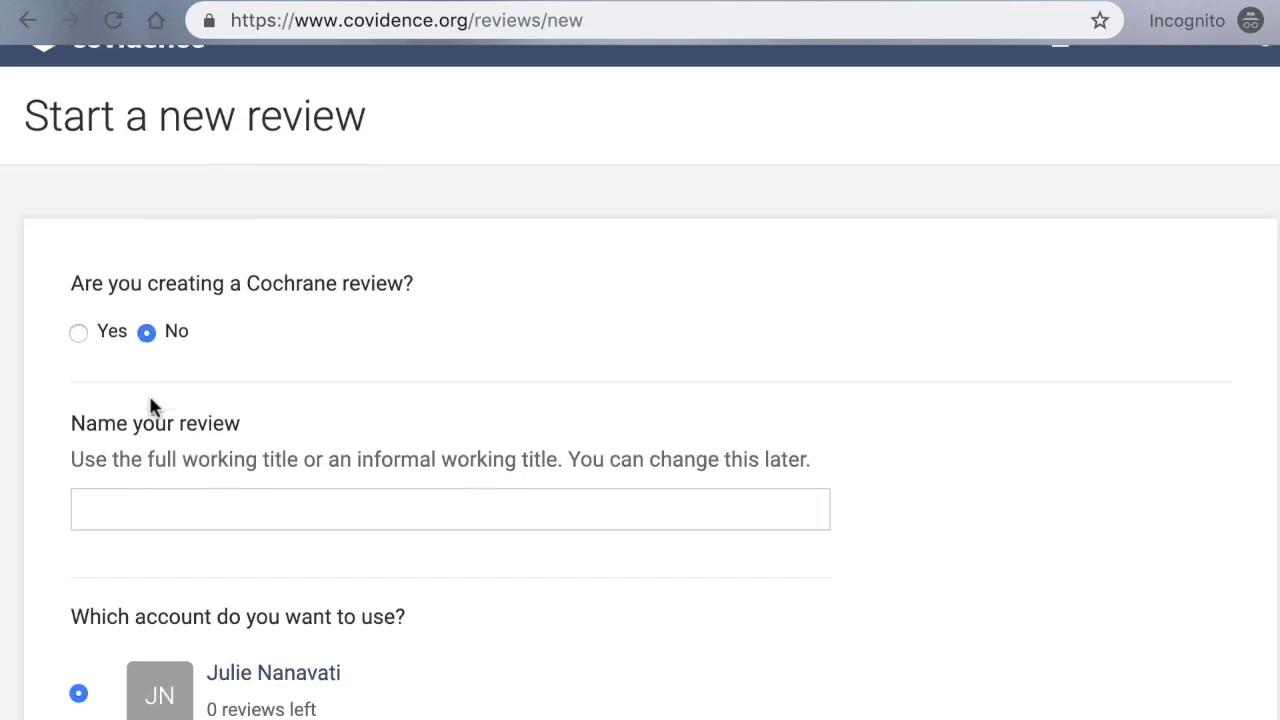
Name the review 'Childhood obesity and food access' on the JHU Welch Medical Library account and create it.
{"action": "left_click", "coordinate": [111, 429]}
{"action": "type", "text": "Childhood obesity and food access"}
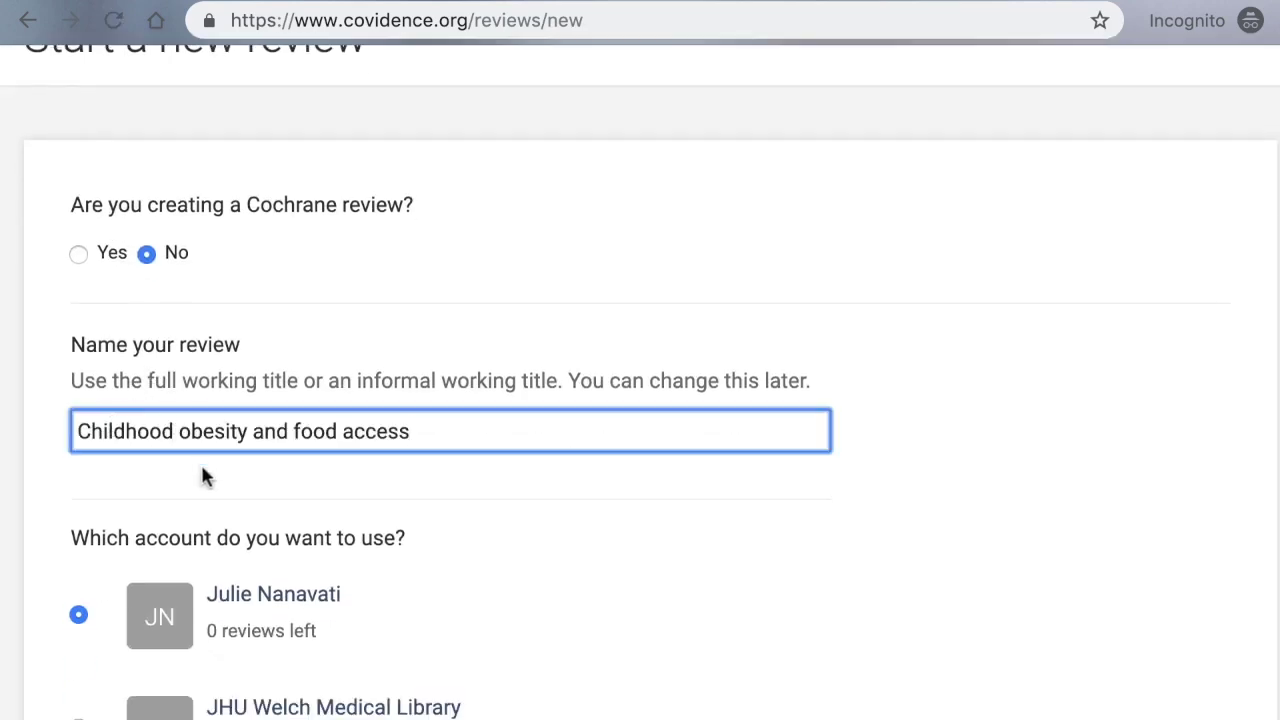
{"action": "scroll", "coordinate": [195, 452], "scroll_direction": "down", "scroll_amount": 3}
{"action": "left_click", "coordinate": [76, 523]}
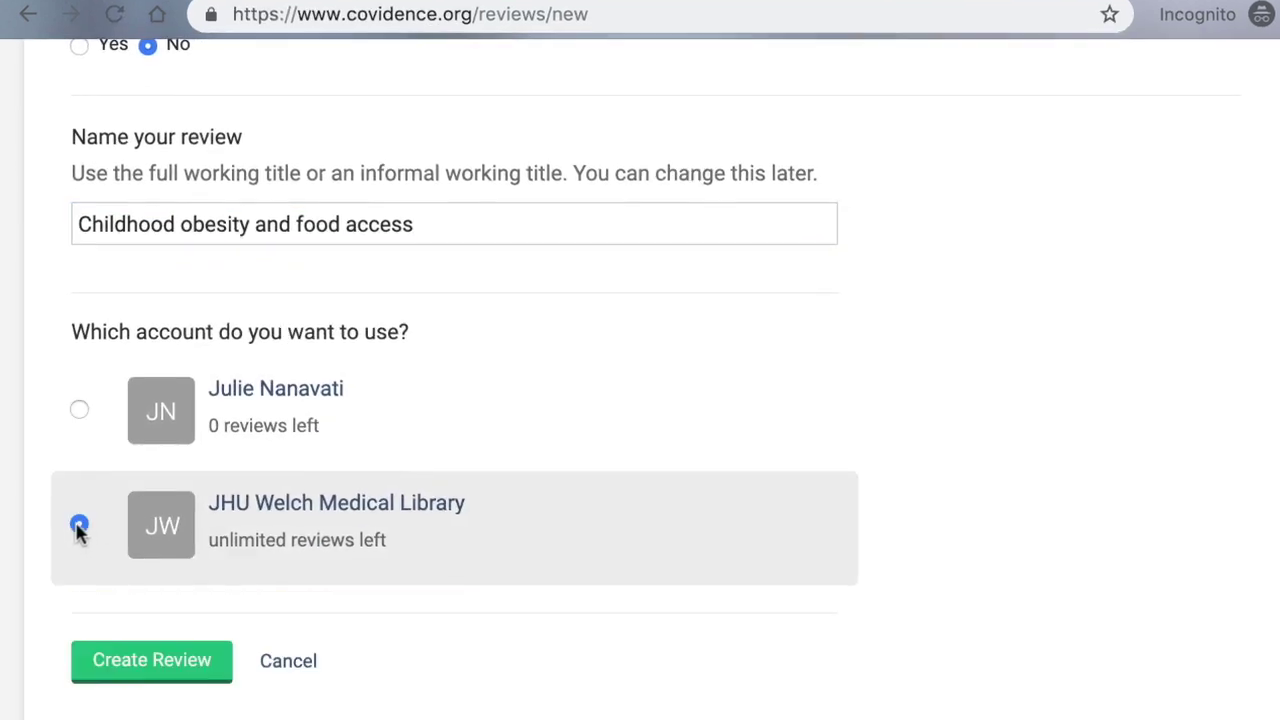
{"action": "left_click", "coordinate": [79, 528]}
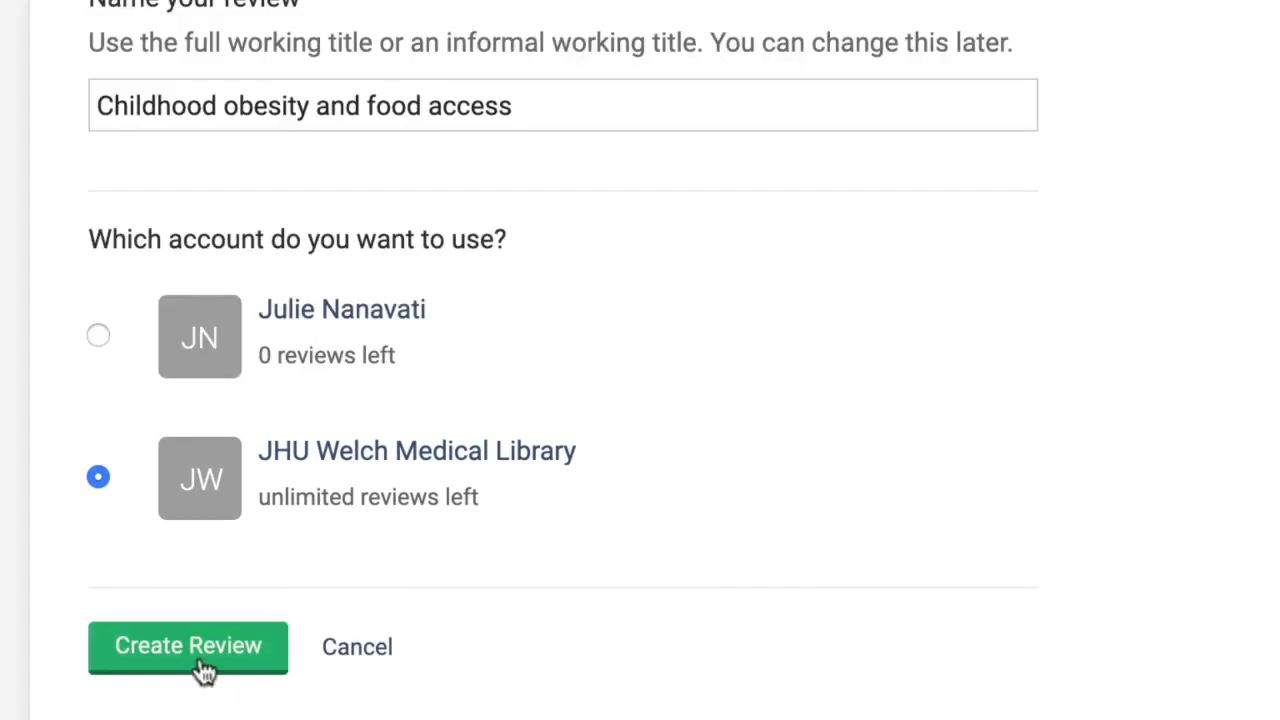
{"action": "left_click", "coordinate": [205, 668]}
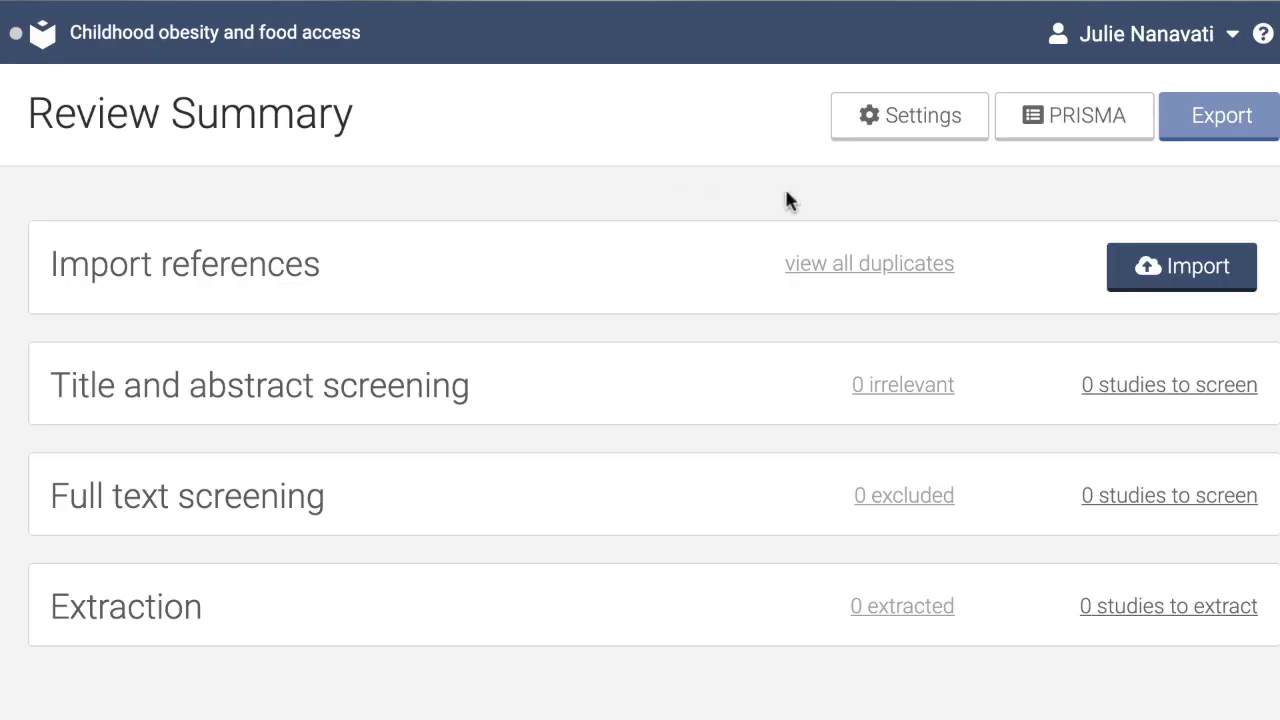
From the review's reviewer settings, invite a new reviewer, entering their first name and e-mail address.
{"action": "left_click", "coordinate": [921, 128]}
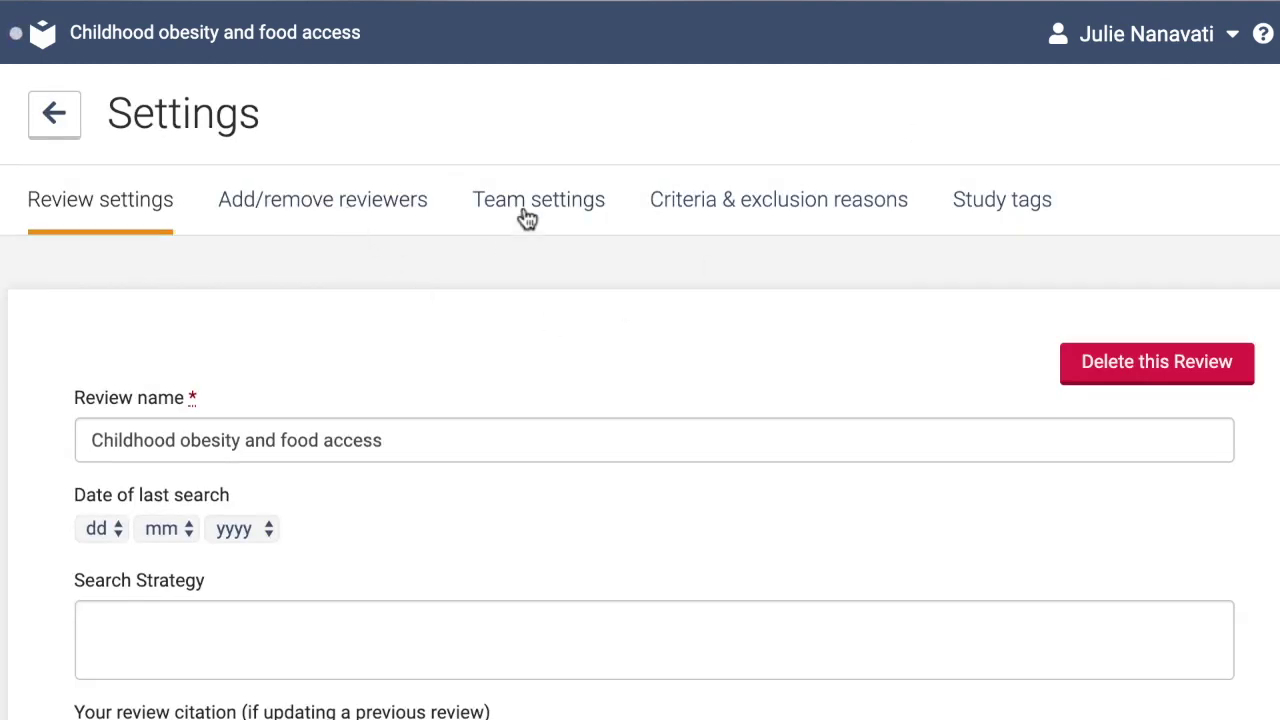
{"action": "left_click", "coordinate": [284, 205]}
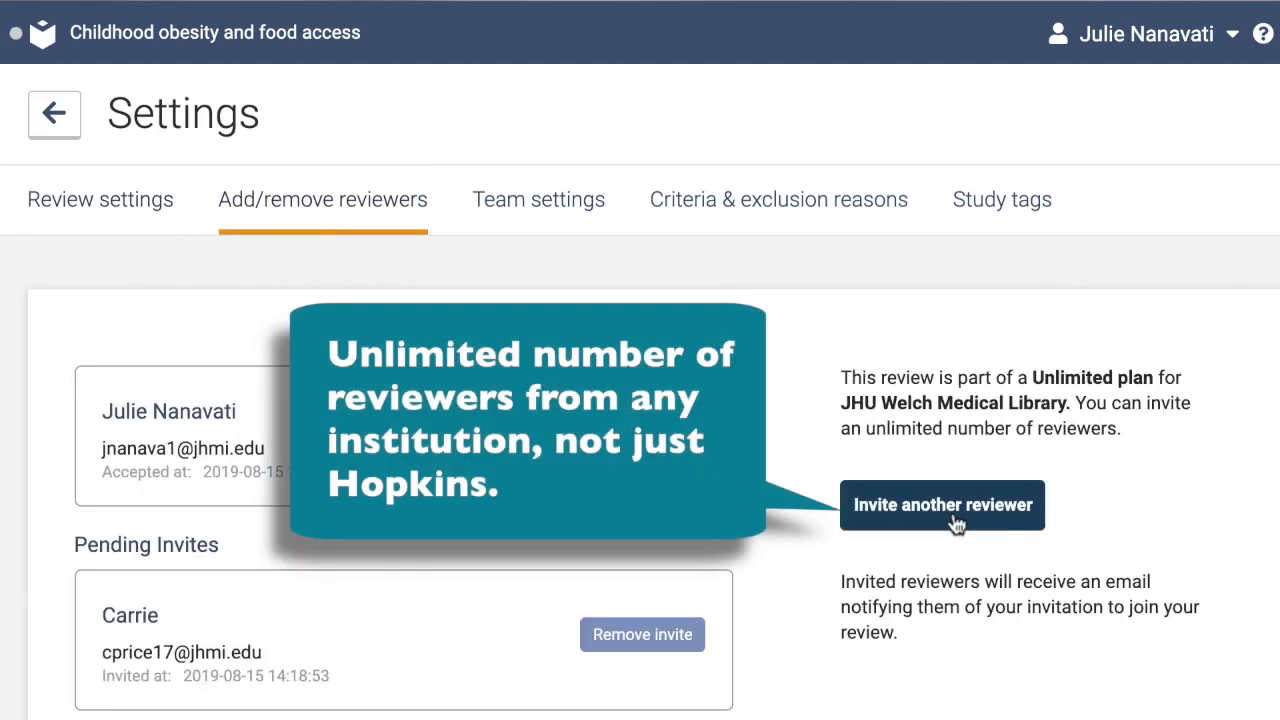
{"action": "left_click", "coordinate": [958, 520]}
{"action": "left_click", "coordinate": [369, 221]}
{"action": "type", "text": "Jaime"}
{"action": "key", "text": "Tab"}
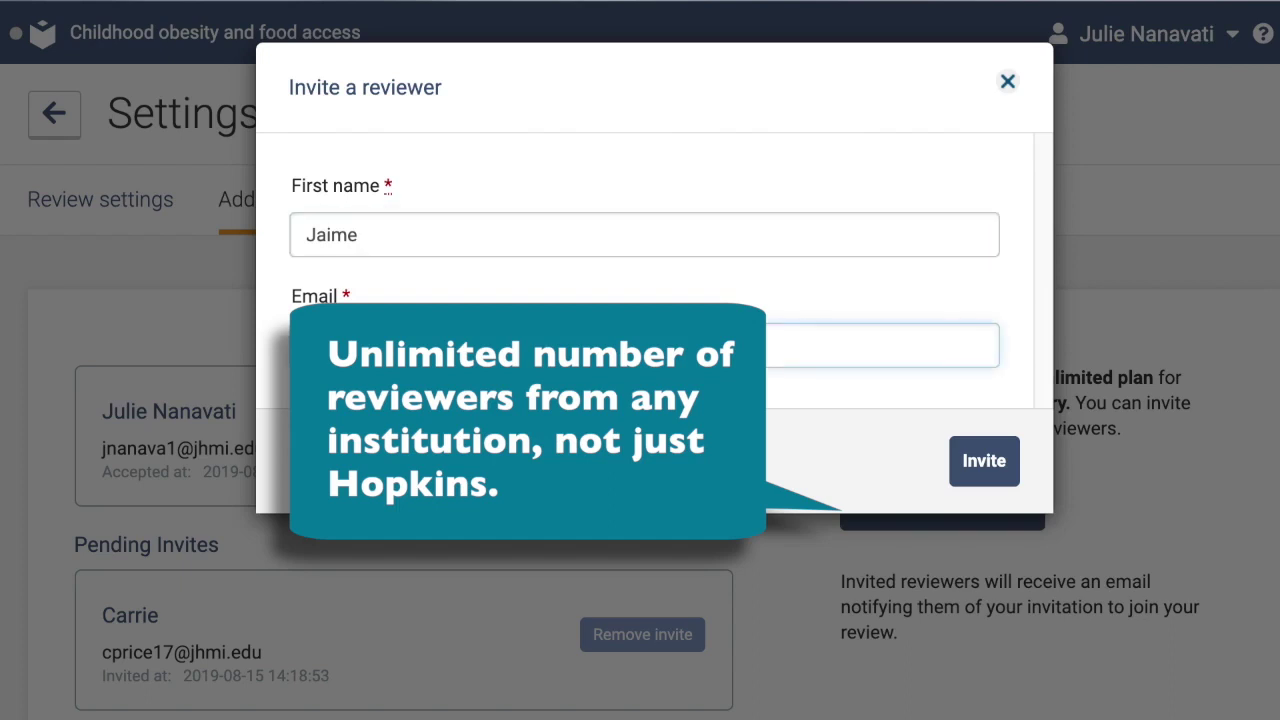
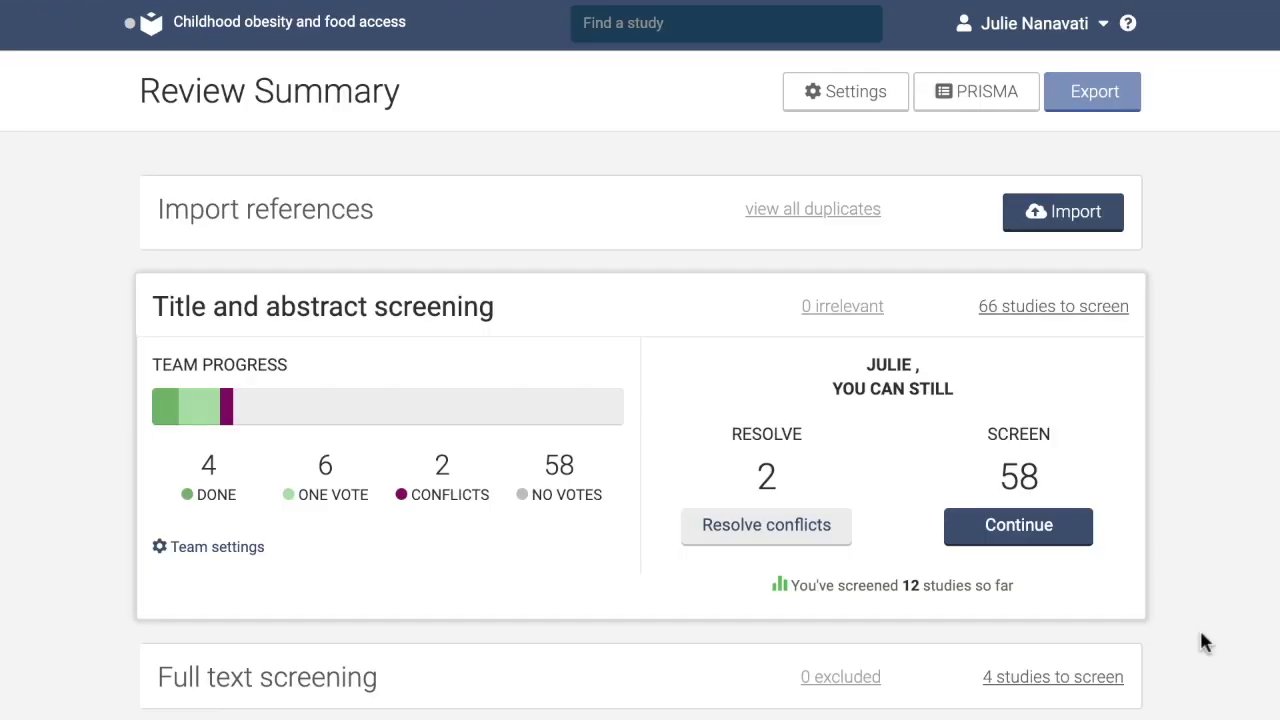
Resume title and abstract screening and vote Yes on reference #56 Downs 2009.
{"action": "scroll", "coordinate": [1200, 640], "scroll_direction": "down", "scroll_amount": 3}
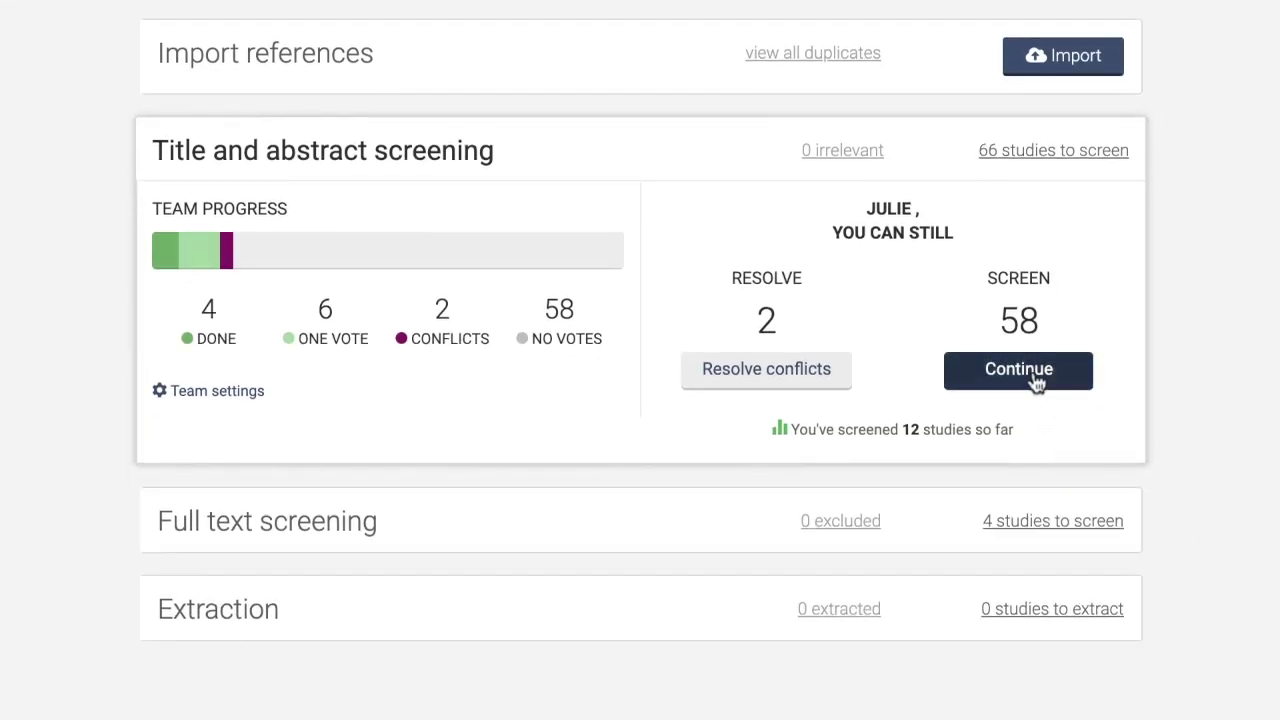
{"action": "left_click", "coordinate": [1036, 384]}
{"action": "scroll", "coordinate": [1066, 626], "scroll_direction": "down", "scroll_amount": 1}
{"action": "scroll", "coordinate": [1067, 636], "scroll_direction": "down", "scroll_amount": 6}
{"action": "scroll", "coordinate": [1066, 626], "scroll_direction": "down", "scroll_amount": 1}
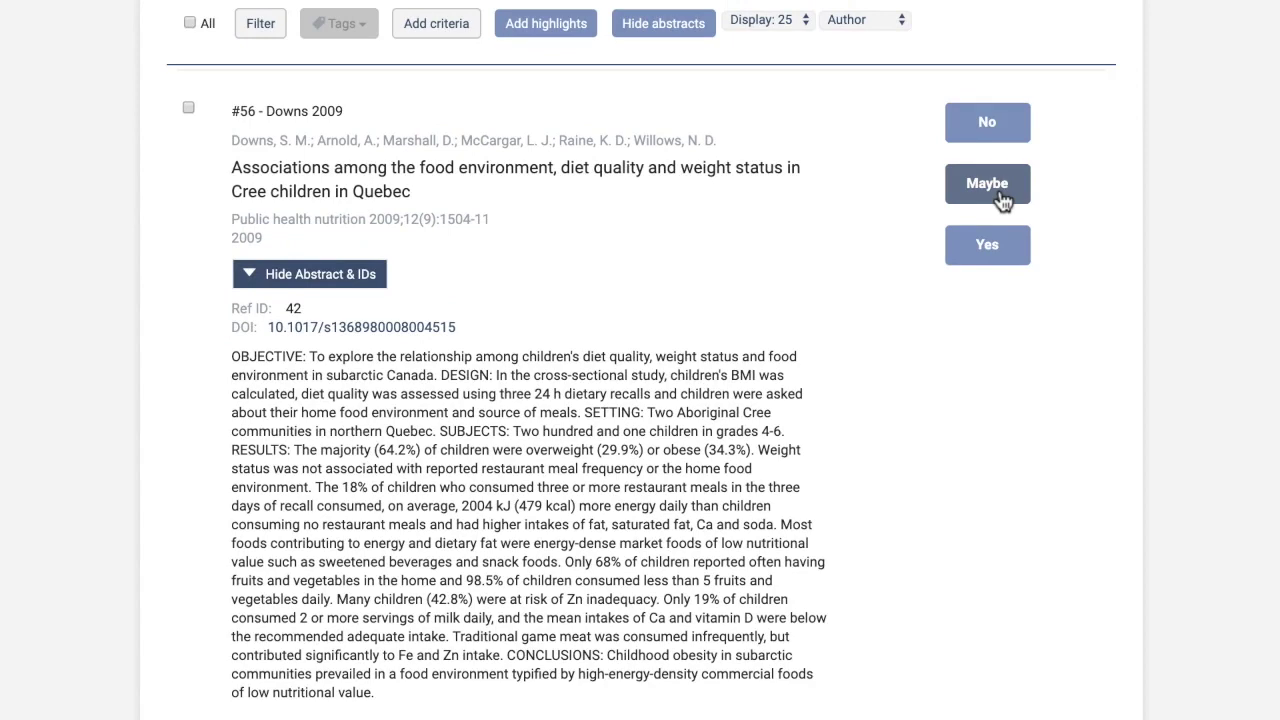
{"action": "left_click", "coordinate": [983, 238]}
{"action": "scroll", "coordinate": [694, 272], "scroll_direction": "up", "scroll_amount": 10}
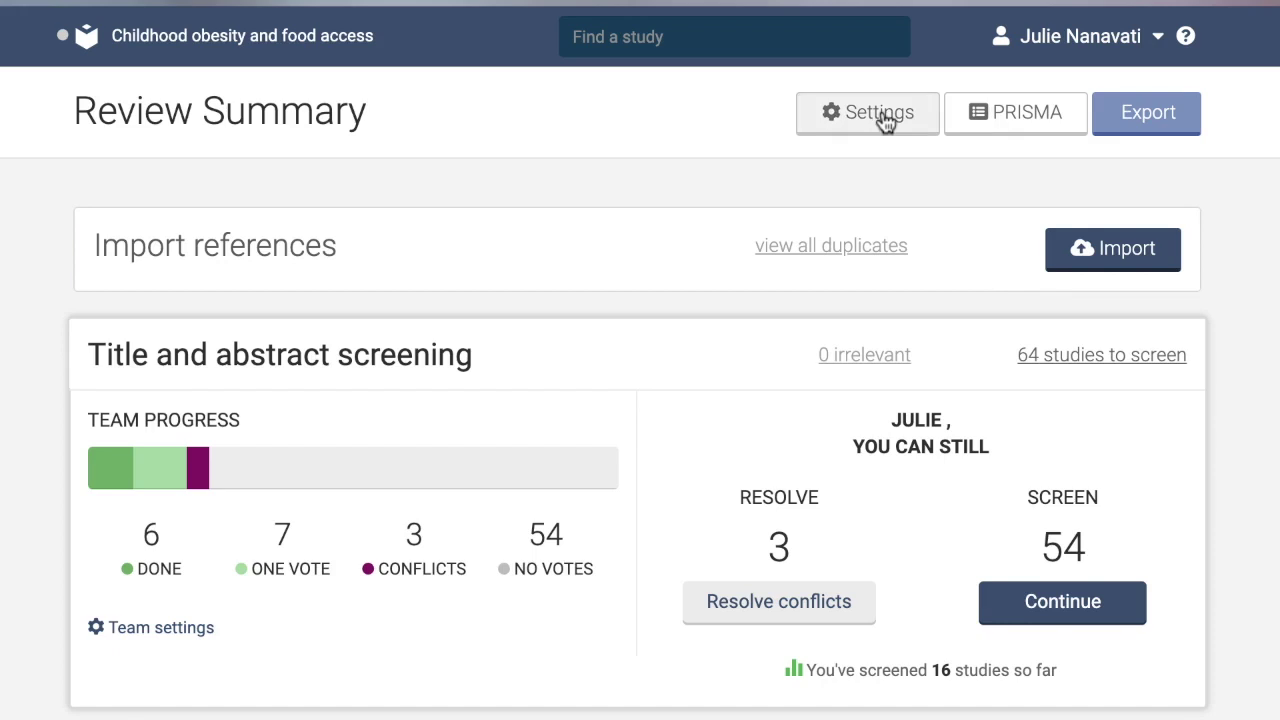
Add a rule in team settings naming the reviewer who resolves conflicts.
{"action": "left_click", "coordinate": [886, 120]}
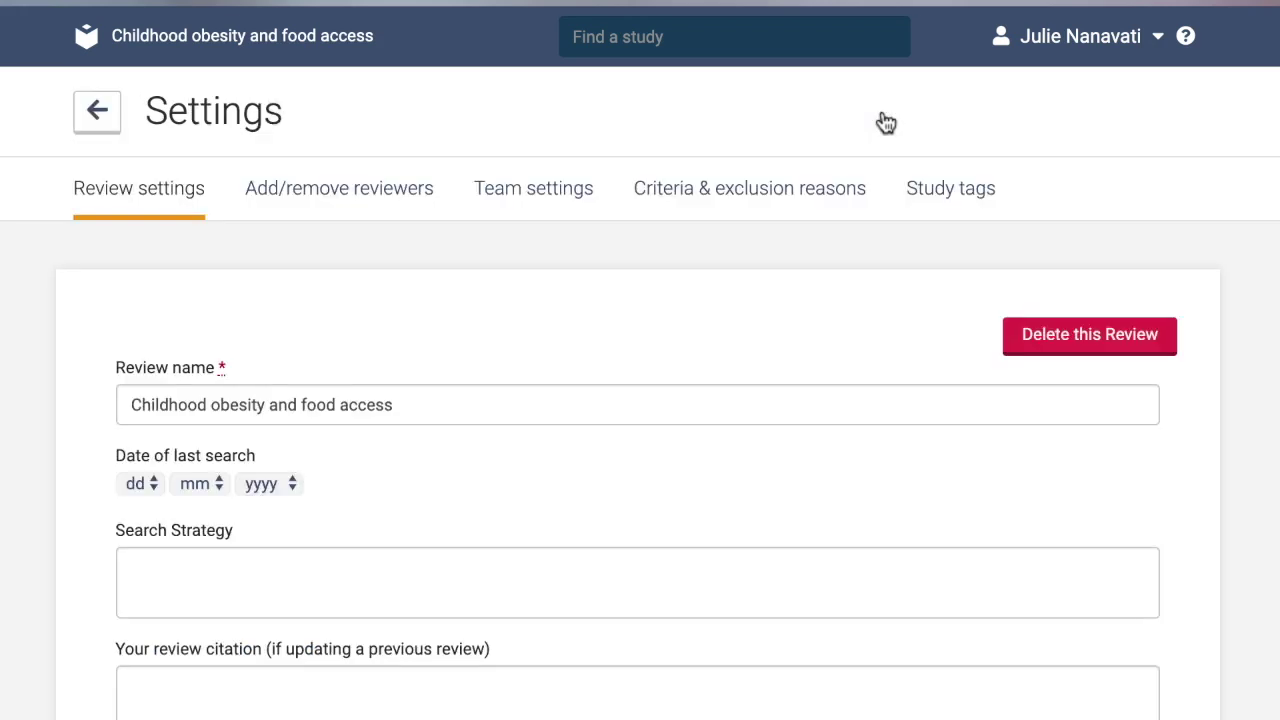
{"action": "left_click", "coordinate": [560, 192]}
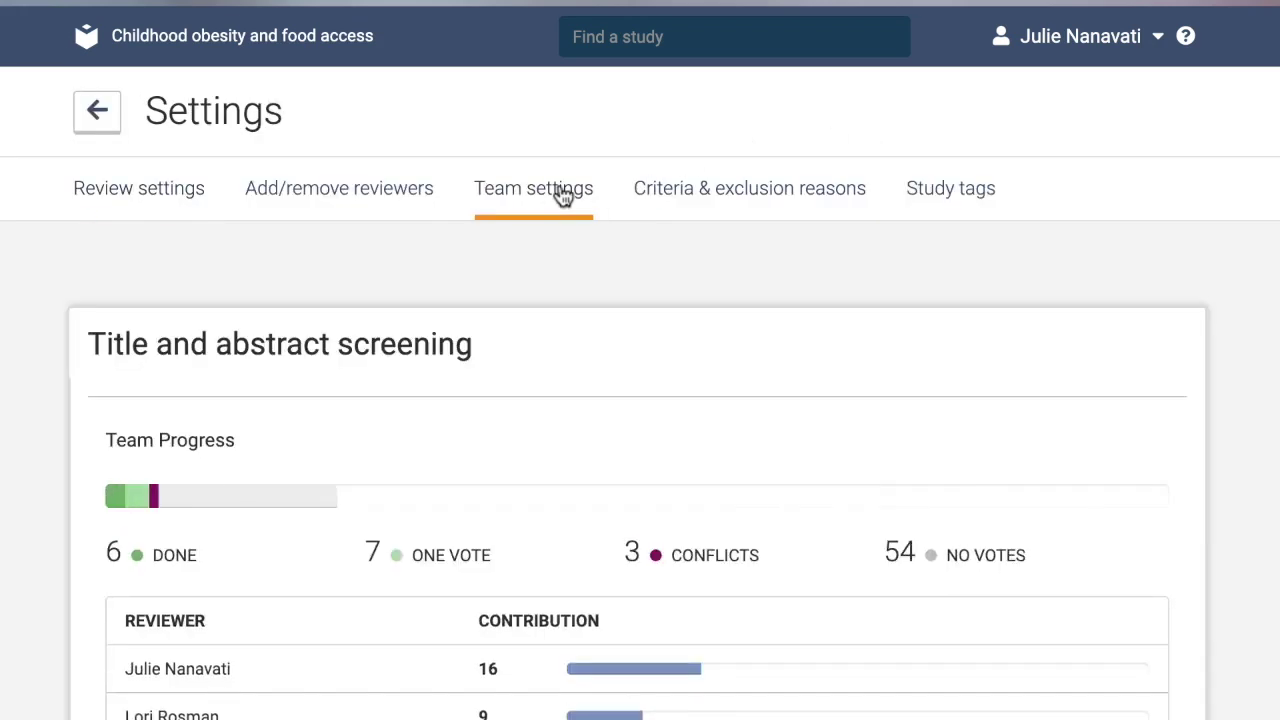
{"action": "scroll", "coordinate": [603, 391], "scroll_direction": "down", "scroll_amount": 3}
{"action": "scroll", "coordinate": [603, 391], "scroll_direction": "down", "scroll_amount": 2}
{"action": "left_click", "coordinate": [766, 530]}
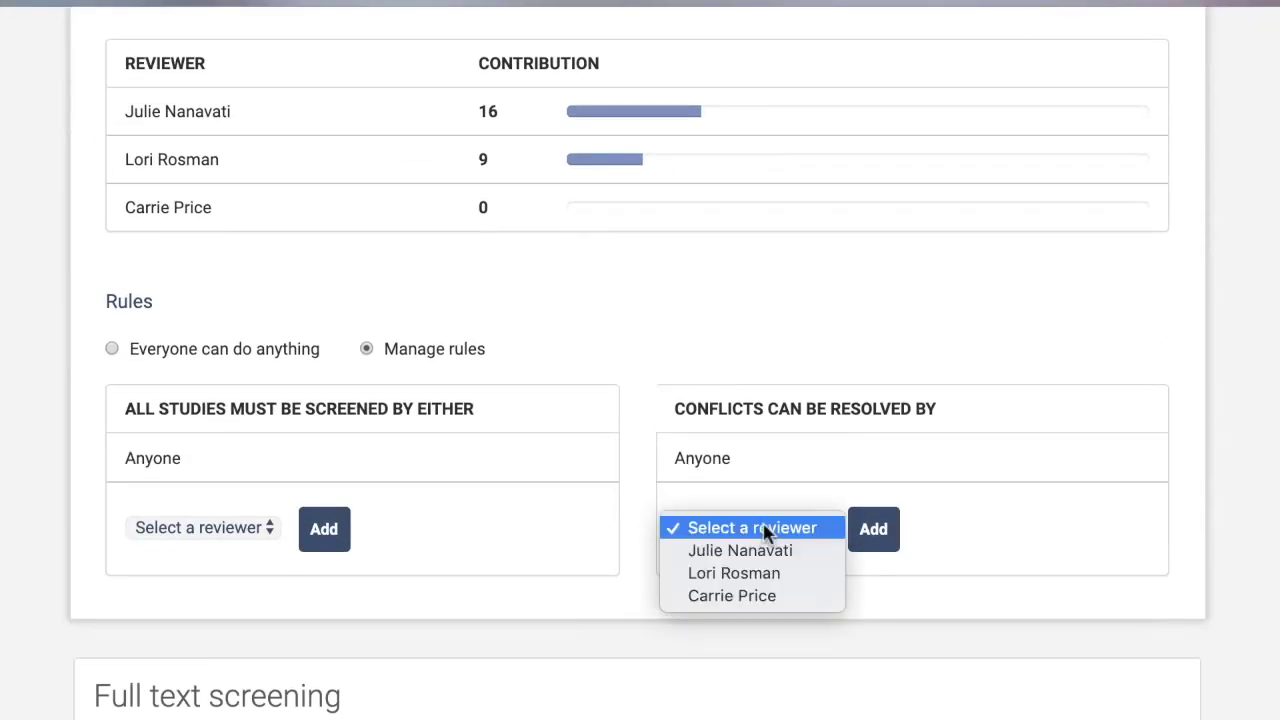
{"action": "left_click", "coordinate": [766, 552]}
{"action": "left_click", "coordinate": [864, 539]}
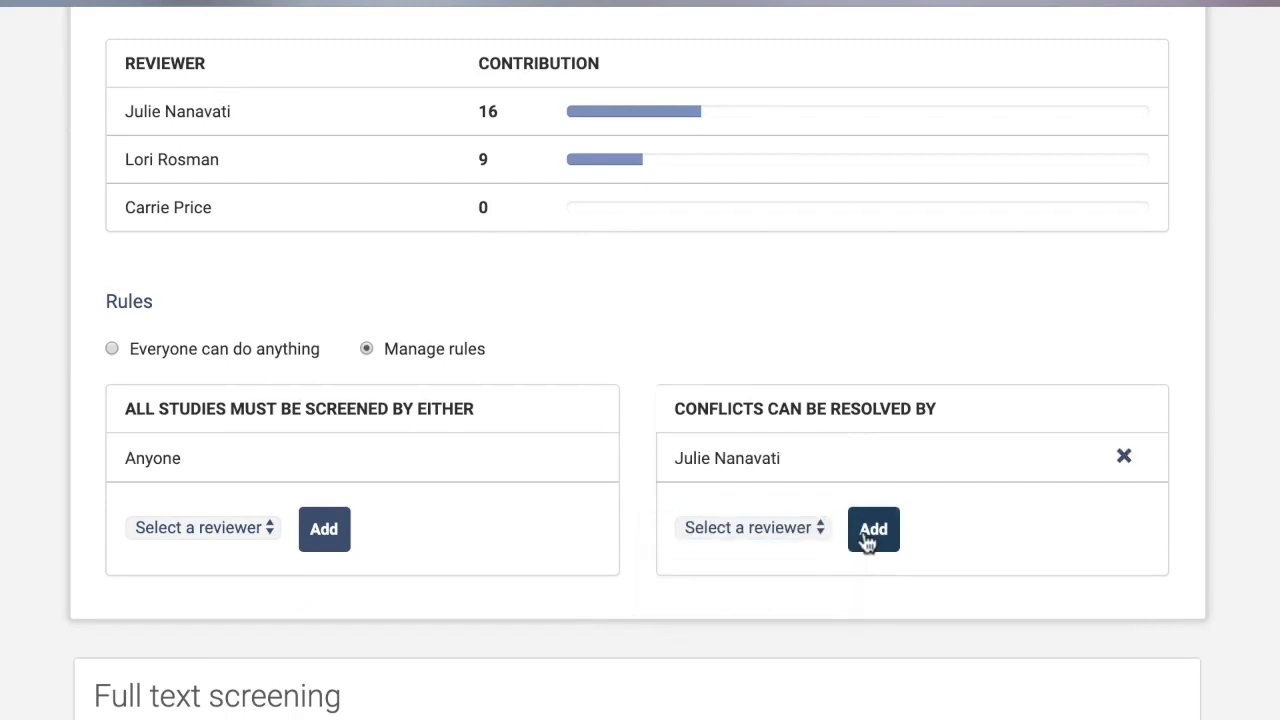
Add a rule requiring a chosen reviewer to screen every study.
{"action": "left_click", "coordinate": [271, 530]}
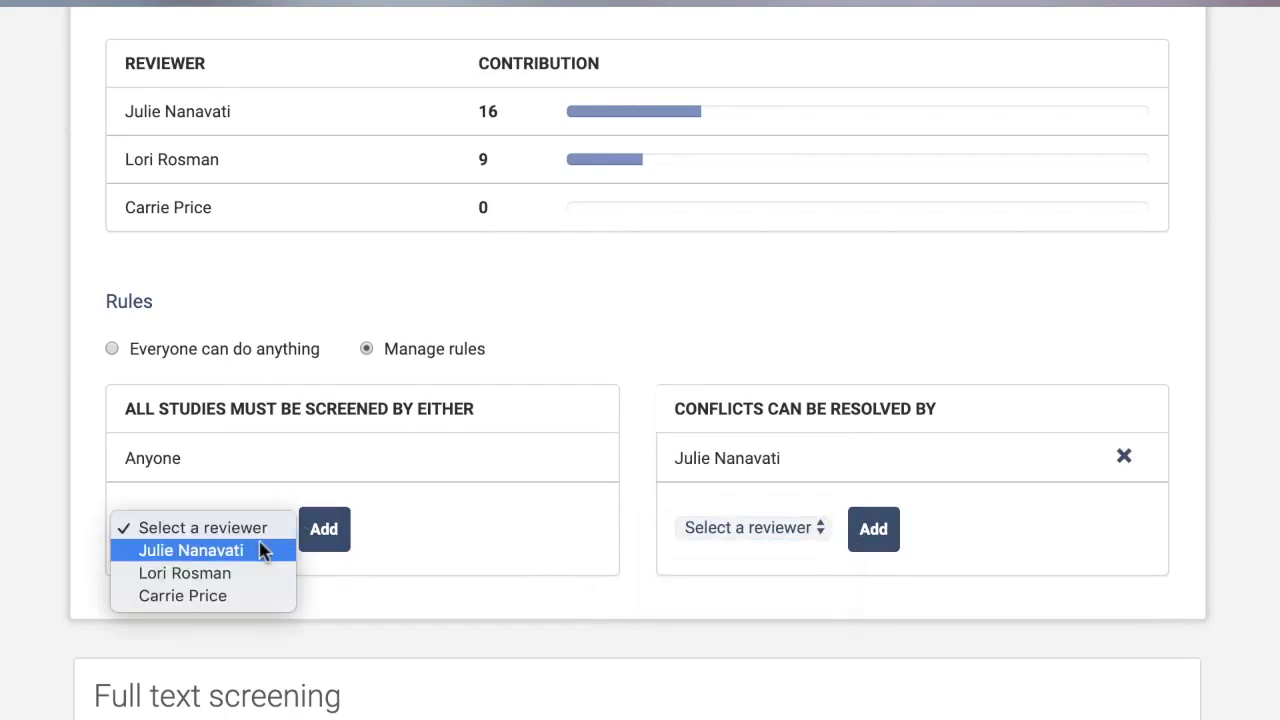
{"action": "left_click", "coordinate": [257, 573]}
{"action": "left_click", "coordinate": [302, 528]}
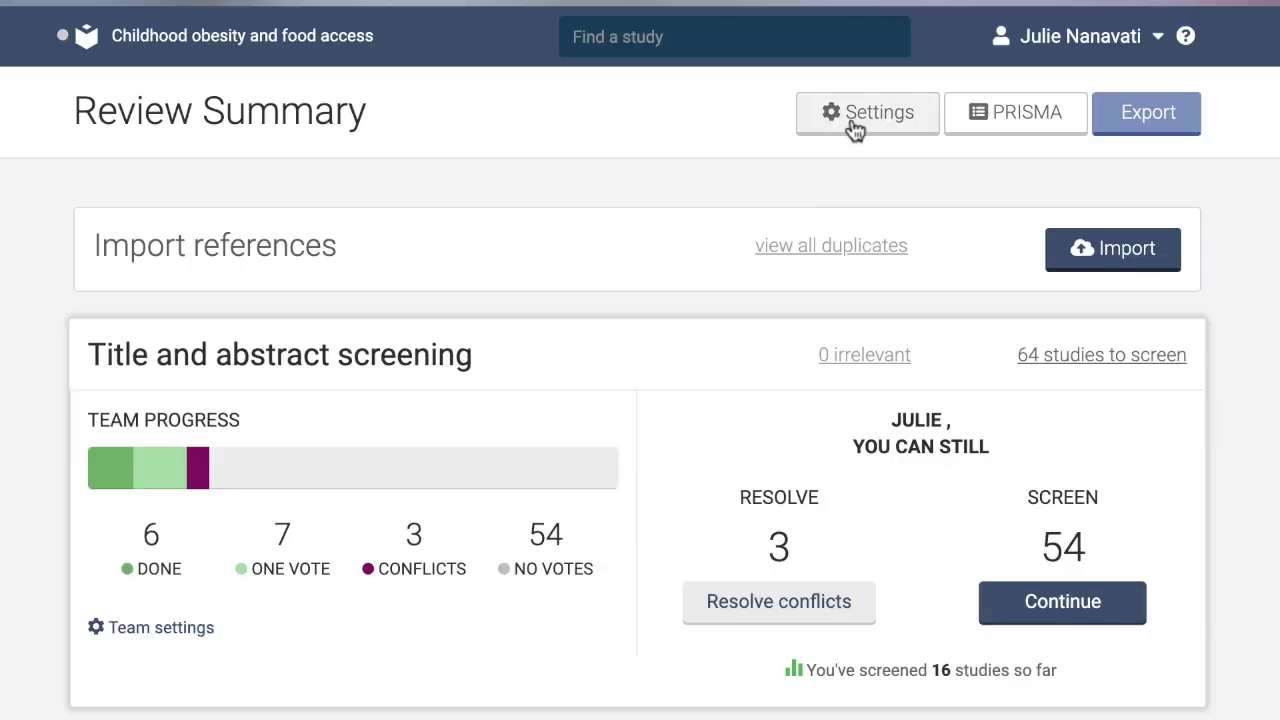
{"action": "left_click", "coordinate": [868, 113]}
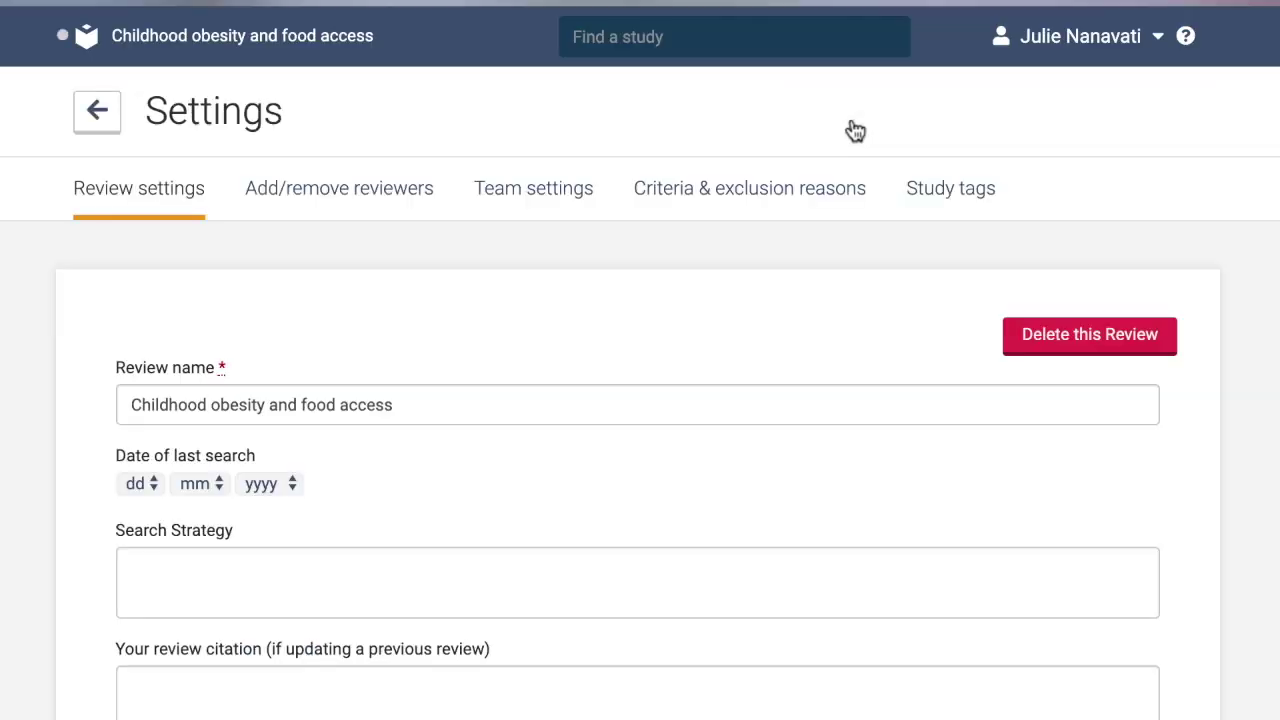
Save inclusion criteria (children, BMI over 30) and exclusion criteria (animals, adults).
{"action": "left_click", "coordinate": [728, 203]}
{"action": "left_click", "coordinate": [390, 460]}
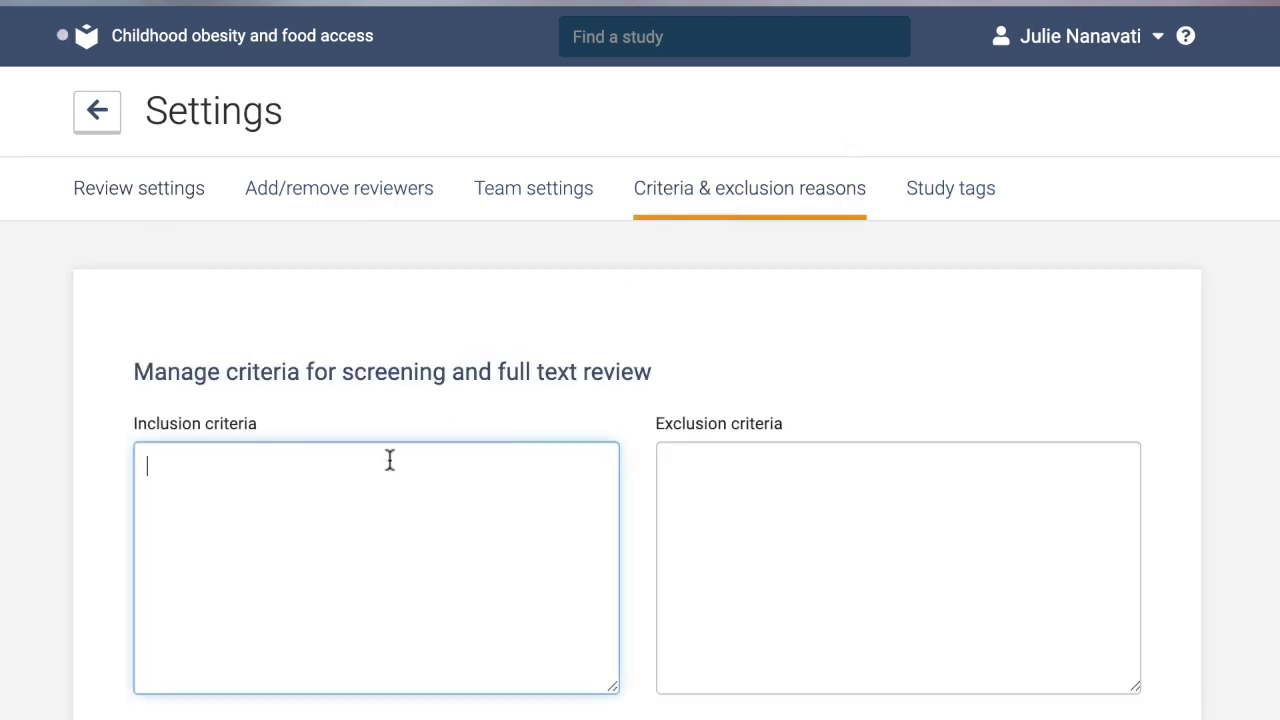
{"action": "type", "text": "Children (18 and under) BMI greater than 30"}
{"action": "left_click", "coordinate": [674, 463]}
{"action": "type", "text": "Animals Adults Young Adults (over 18 years)"}
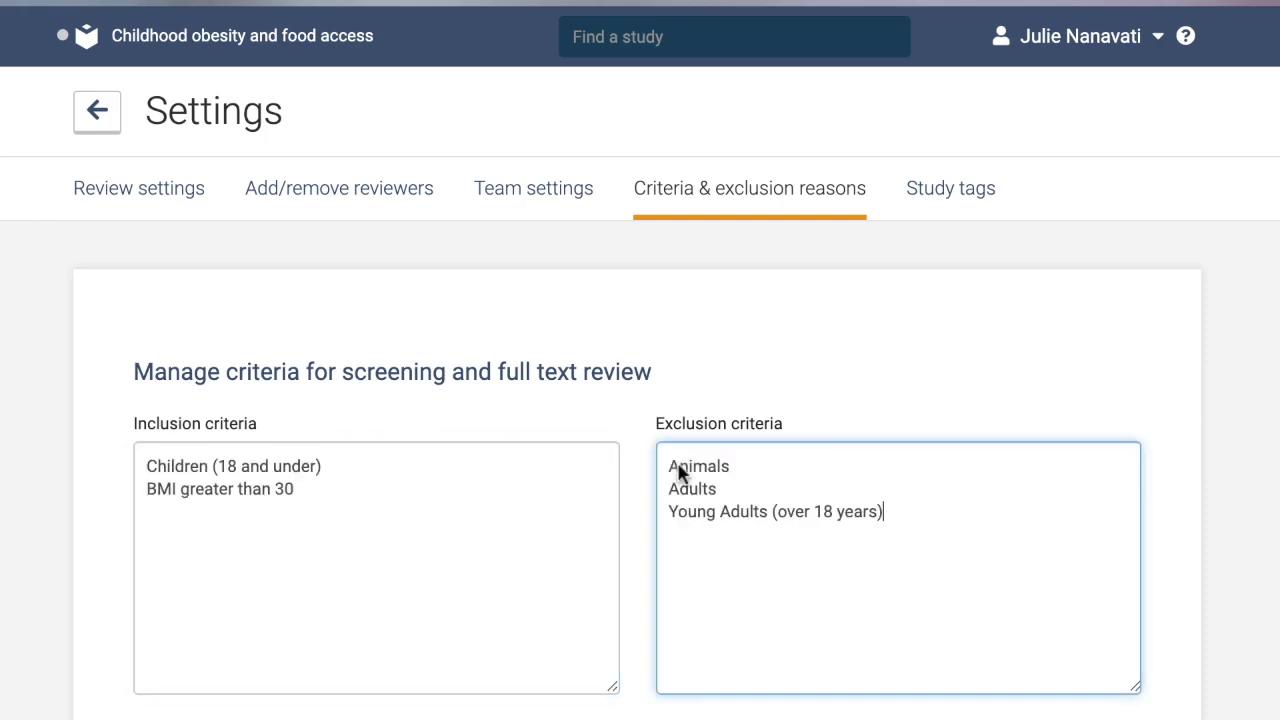
{"action": "scroll", "coordinate": [173, 650], "scroll_direction": "down", "scroll_amount": 2}
{"action": "left_click", "coordinate": [174, 620]}
{"action": "scroll", "coordinate": [300, 460], "scroll_direction": "down", "scroll_amount": 2}
{"action": "scroll", "coordinate": [380, 680], "scroll_direction": "down", "scroll_amount": 1}
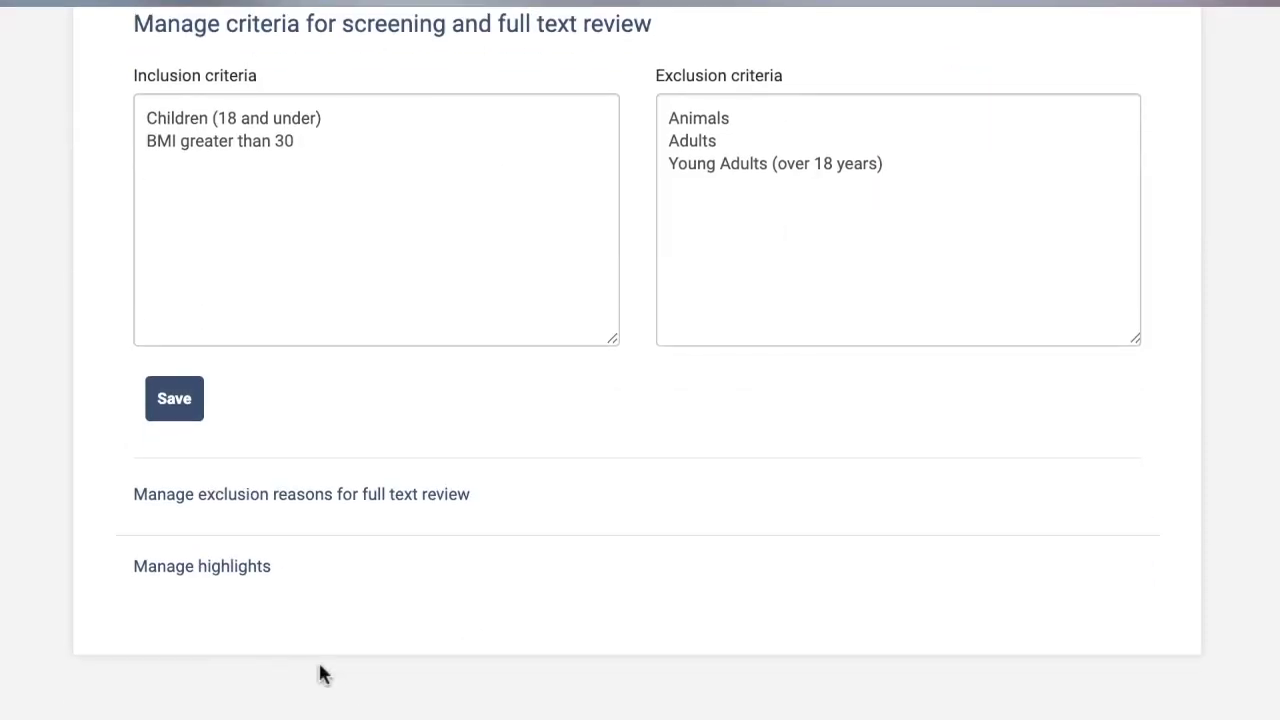
{"action": "left_click", "coordinate": [207, 572]}
Add 'children' as an inclusion highlight and 'adults' as an exclusion highlight, then return.
{"action": "left_click", "coordinate": [350, 218]}
{"action": "type", "text": "children"}
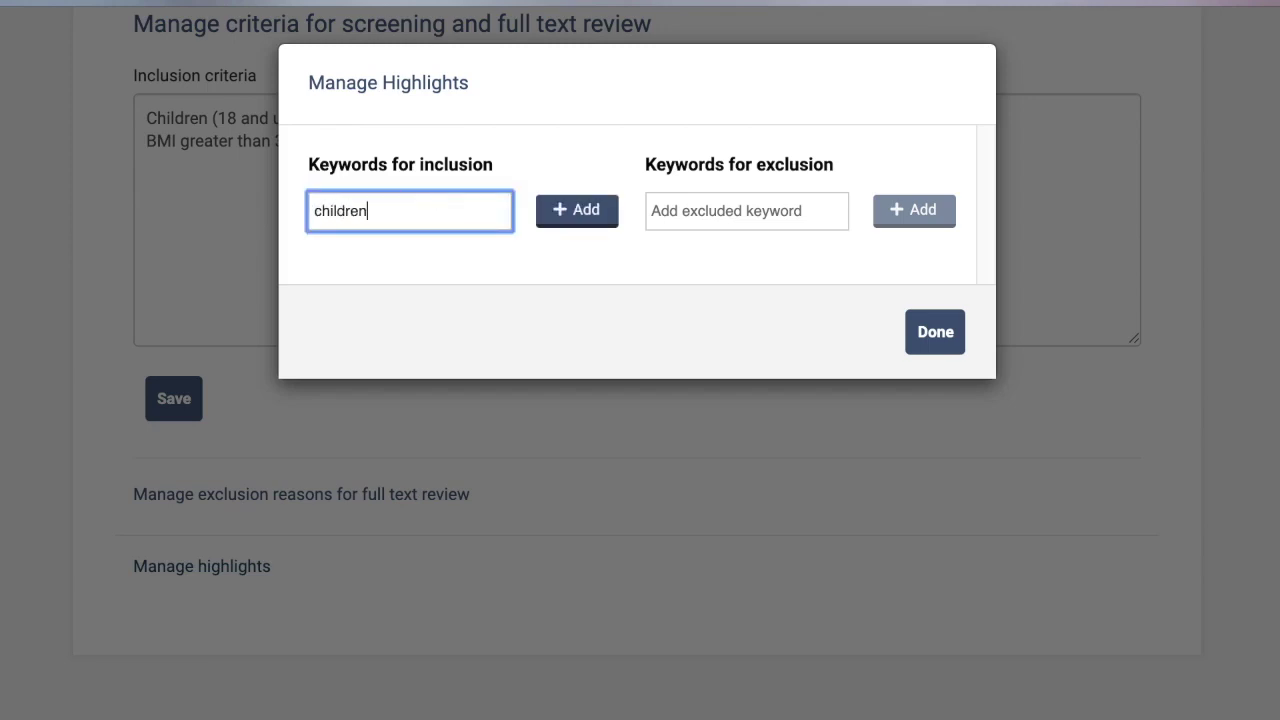
{"action": "left_click", "coordinate": [575, 211]}
{"action": "left_click", "coordinate": [715, 218]}
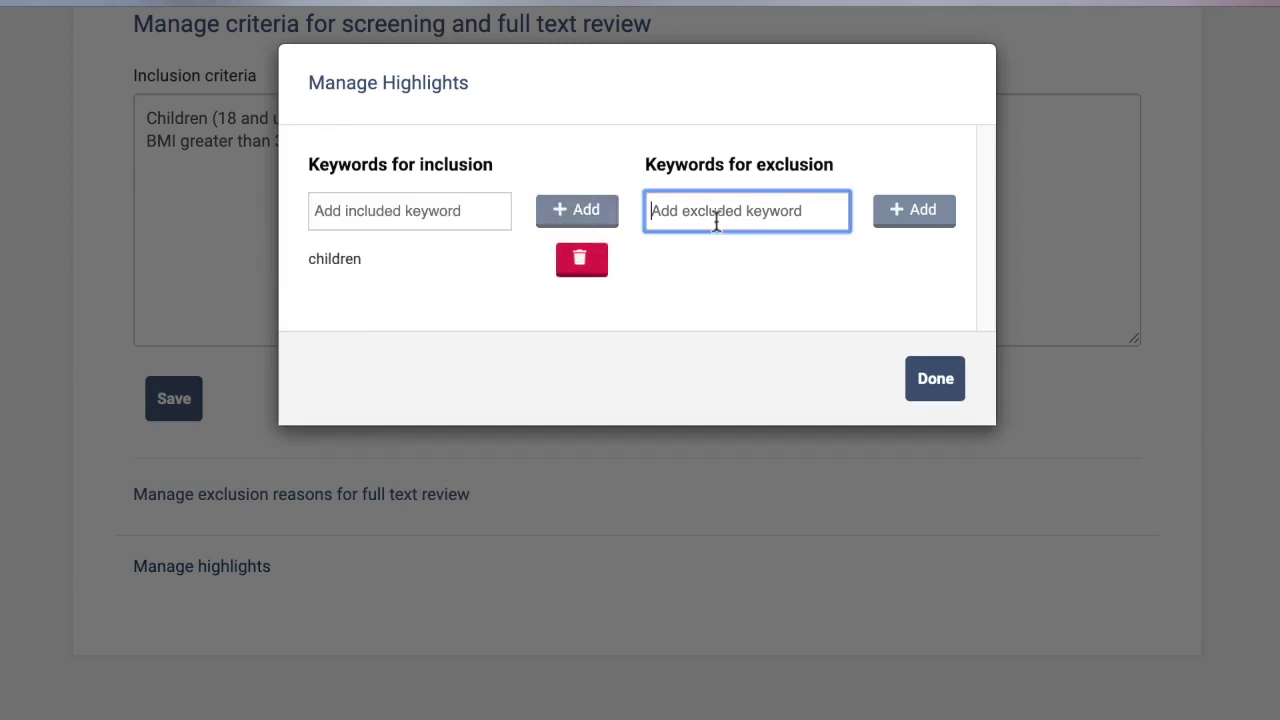
{"action": "type", "text": "adults"}
{"action": "left_click", "coordinate": [921, 215]}
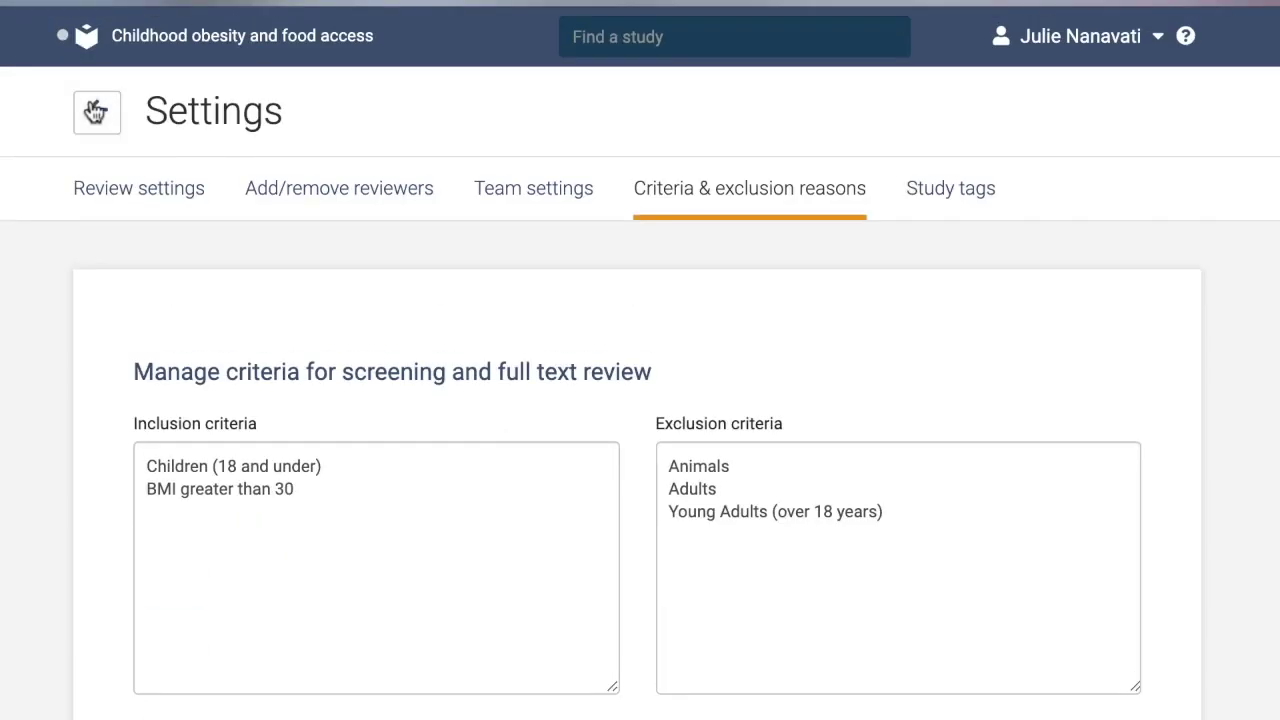
{"action": "left_click", "coordinate": [96, 108]}
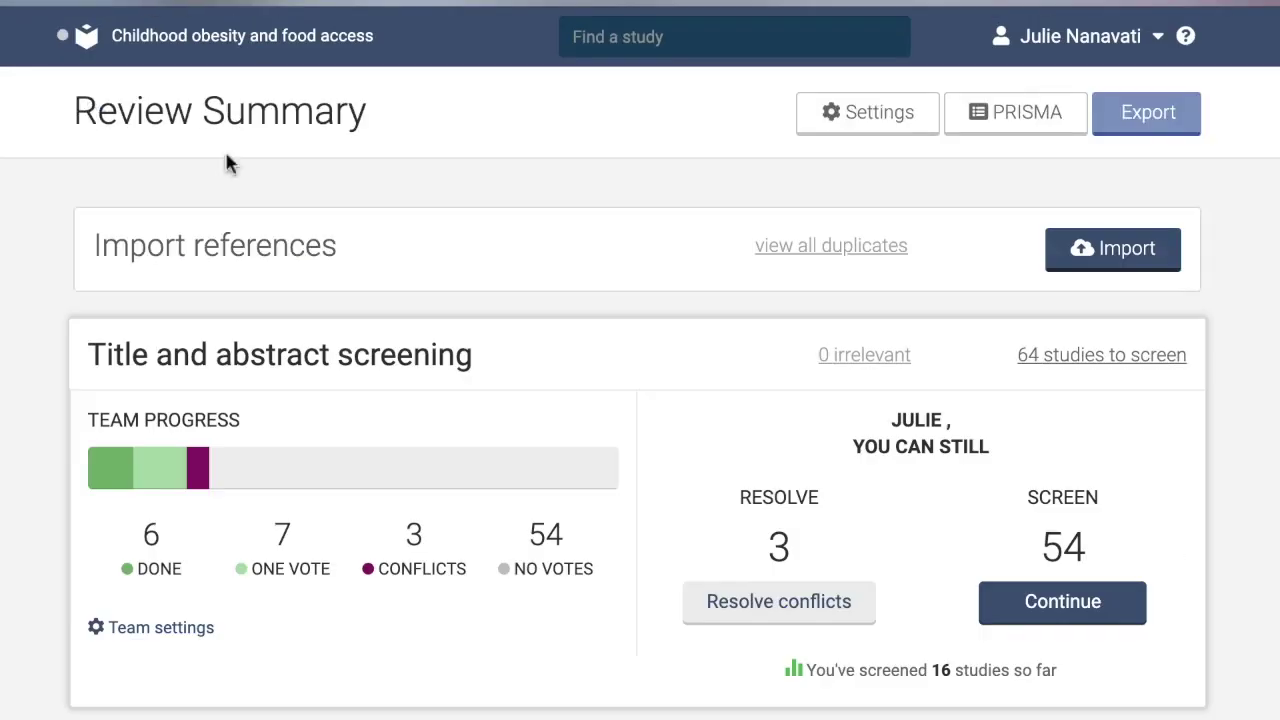
On the title and abstract screening page, display the criteria panel and keyword highlights.
{"action": "left_click", "coordinate": [1018, 606]}
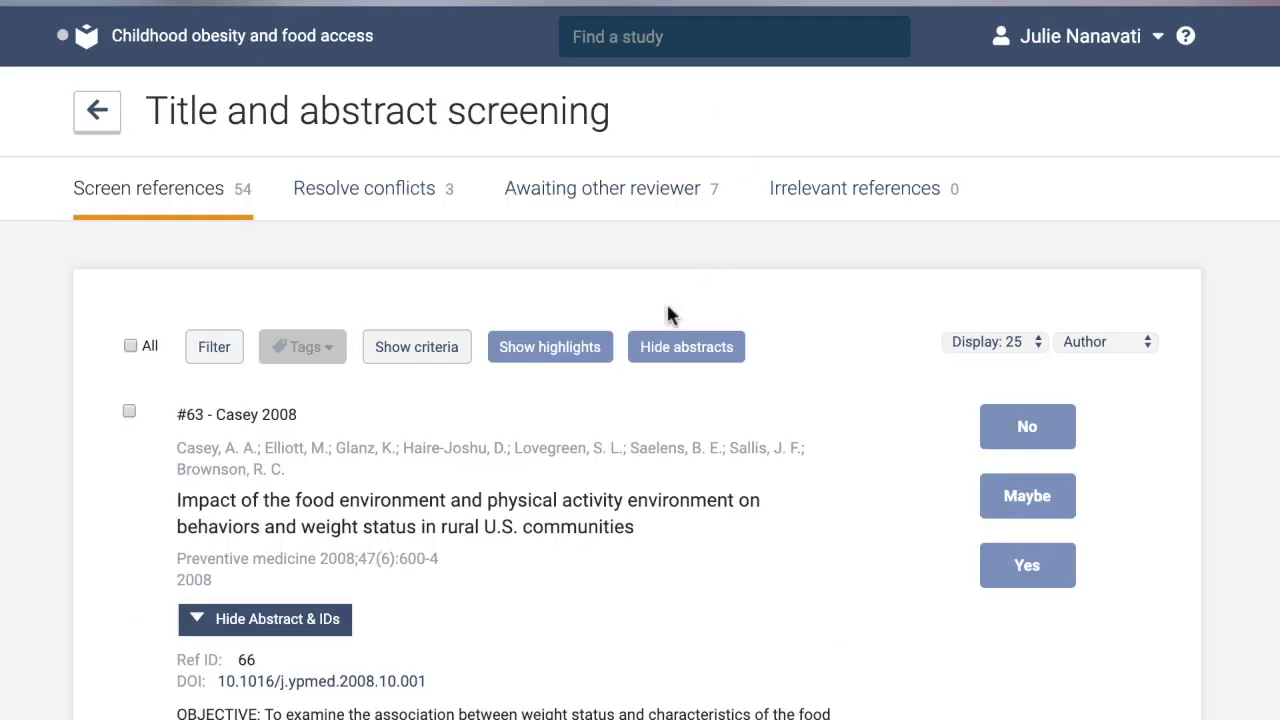
{"action": "left_click", "coordinate": [392, 356]}
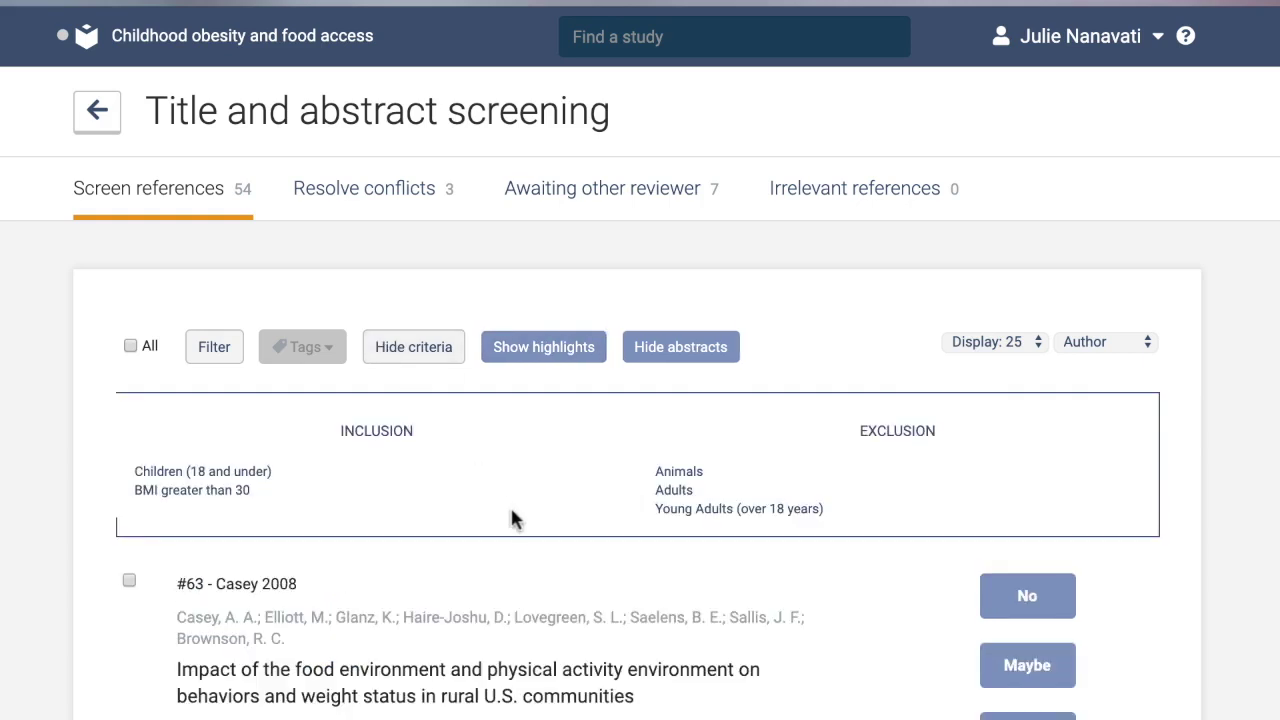
{"action": "scroll", "coordinate": [510, 518], "scroll_direction": "down", "scroll_amount": 5}
{"action": "scroll", "coordinate": [510, 505], "scroll_direction": "down", "scroll_amount": 5}
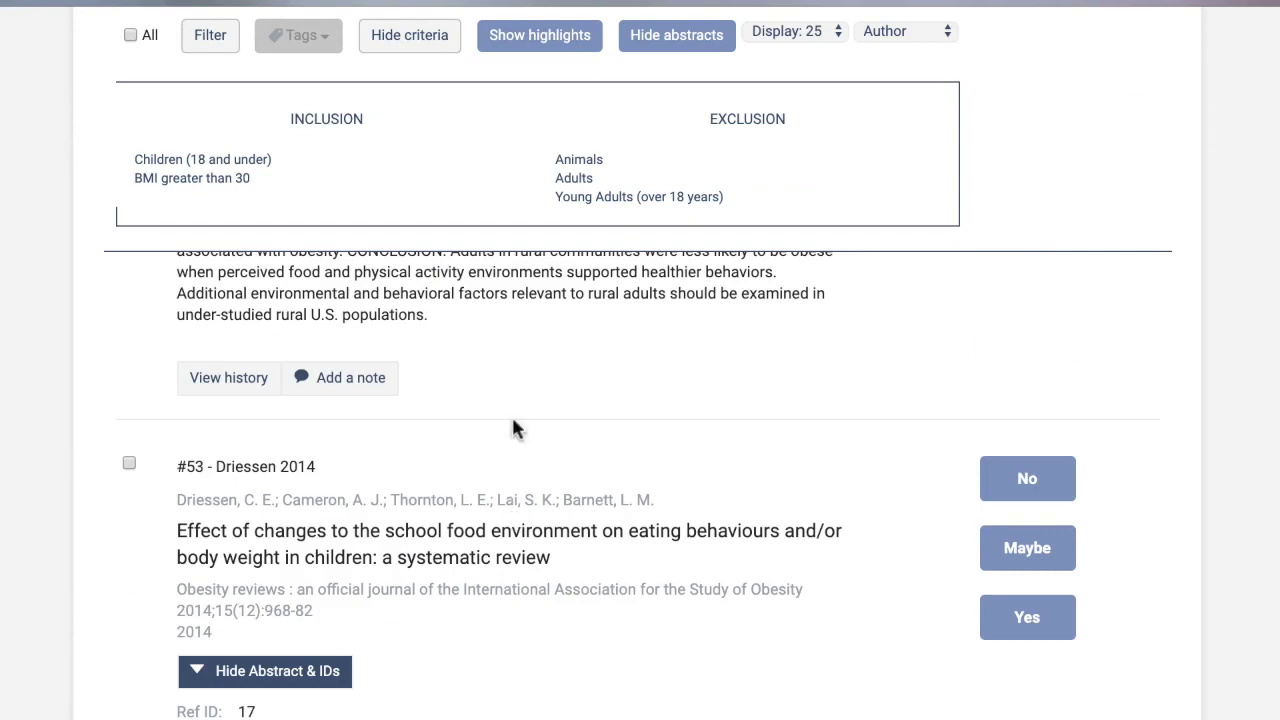
{"action": "left_click", "coordinate": [542, 38]}
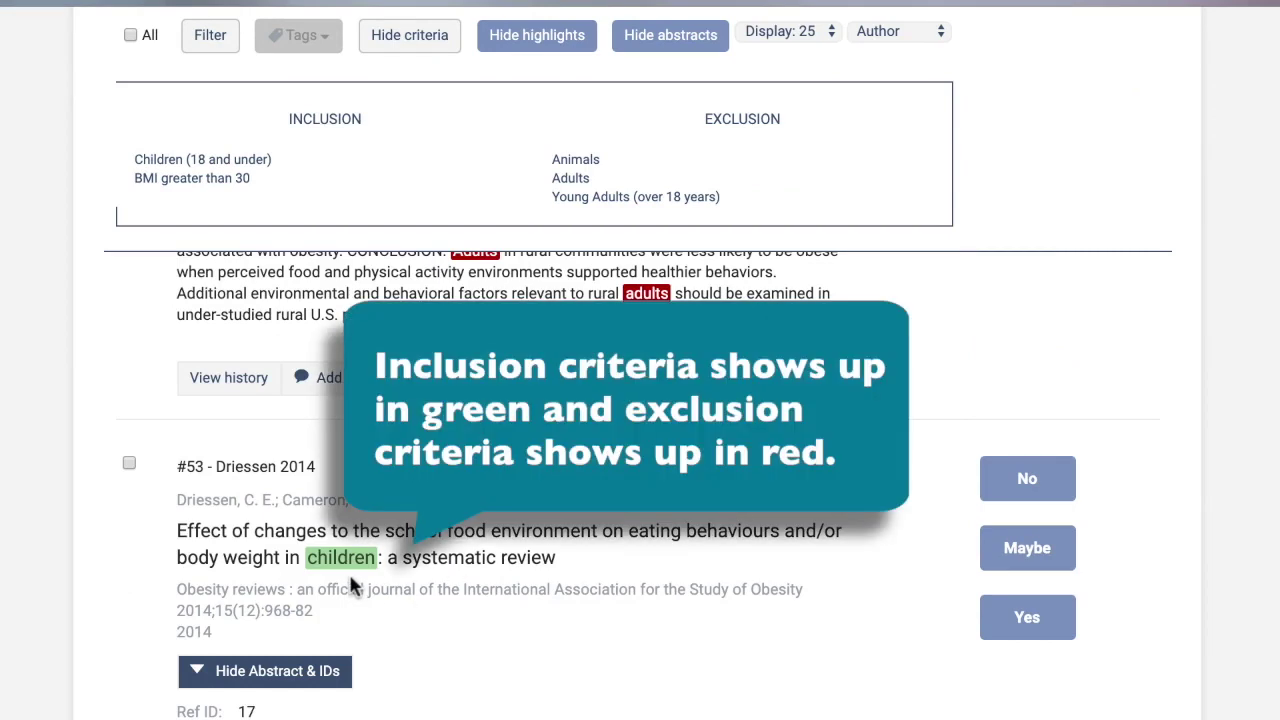
{"action": "scroll", "coordinate": [646, 537], "scroll_direction": "up", "scroll_amount": 2}
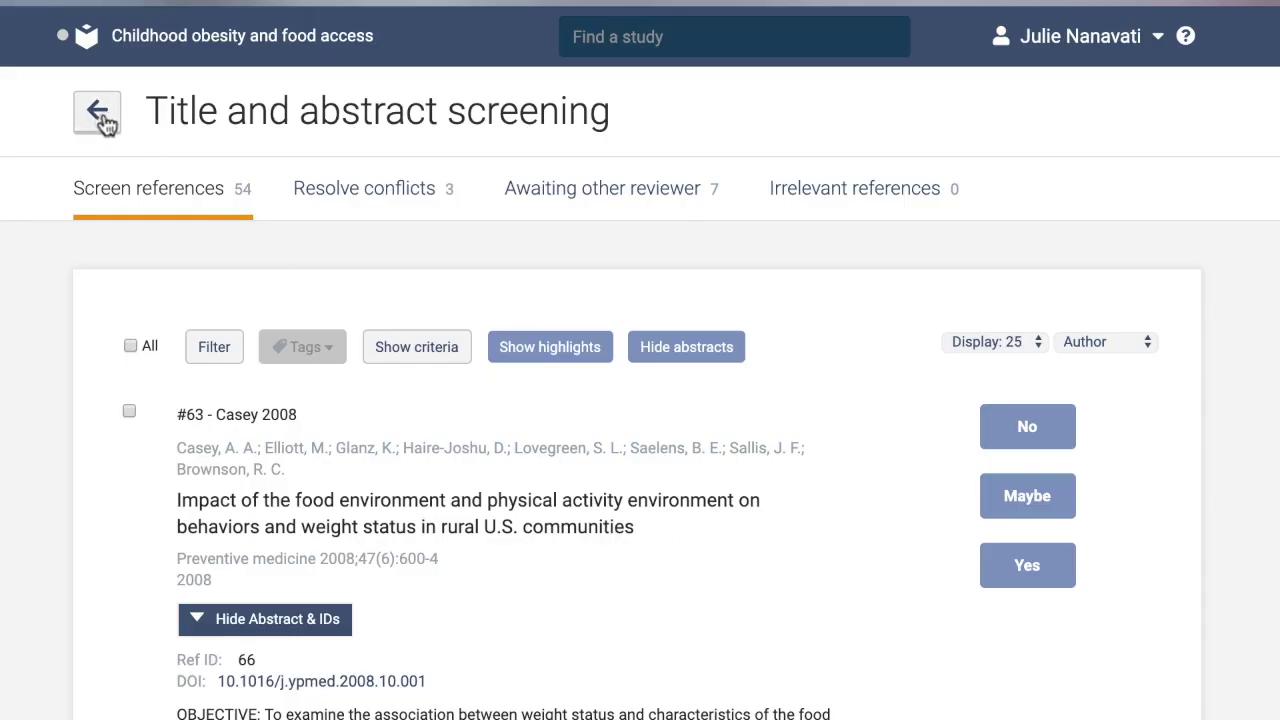
From the review summary, expand Full text screening and continue to the 4 studies awaiting review.
{"action": "left_click", "coordinate": [100, 114]}
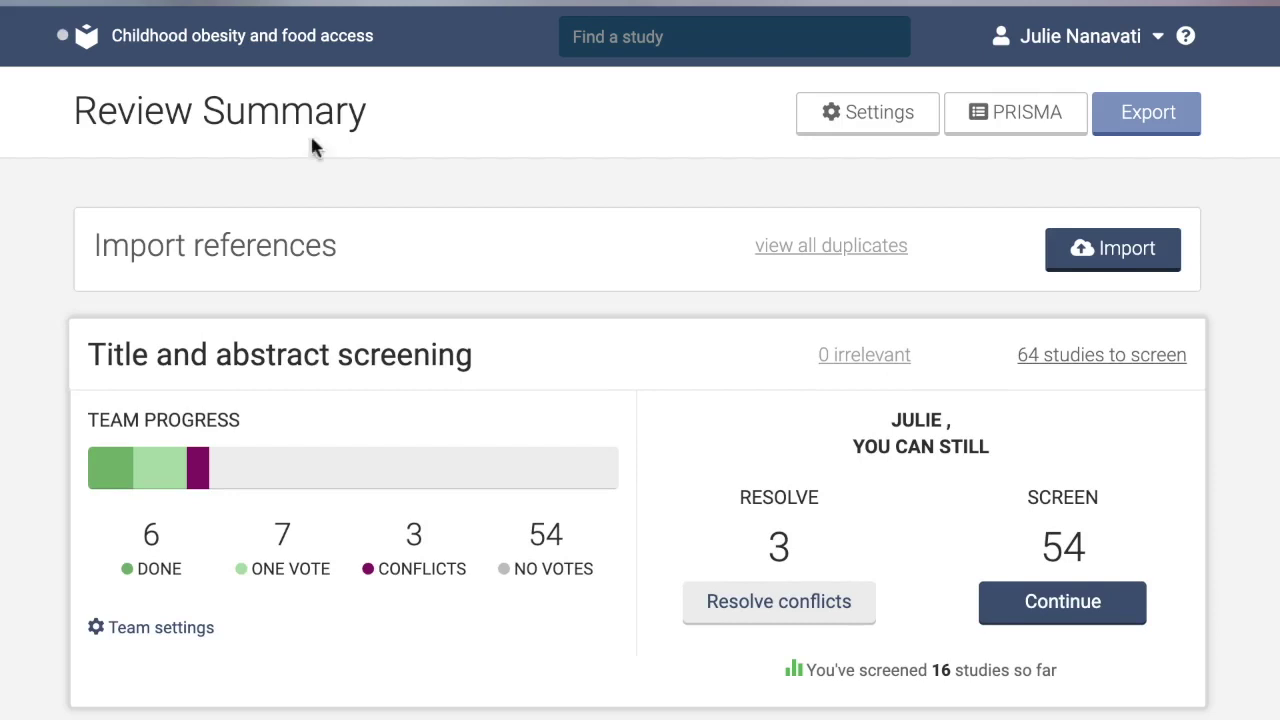
{"action": "scroll", "coordinate": [592, 392], "scroll_direction": "down", "scroll_amount": 3}
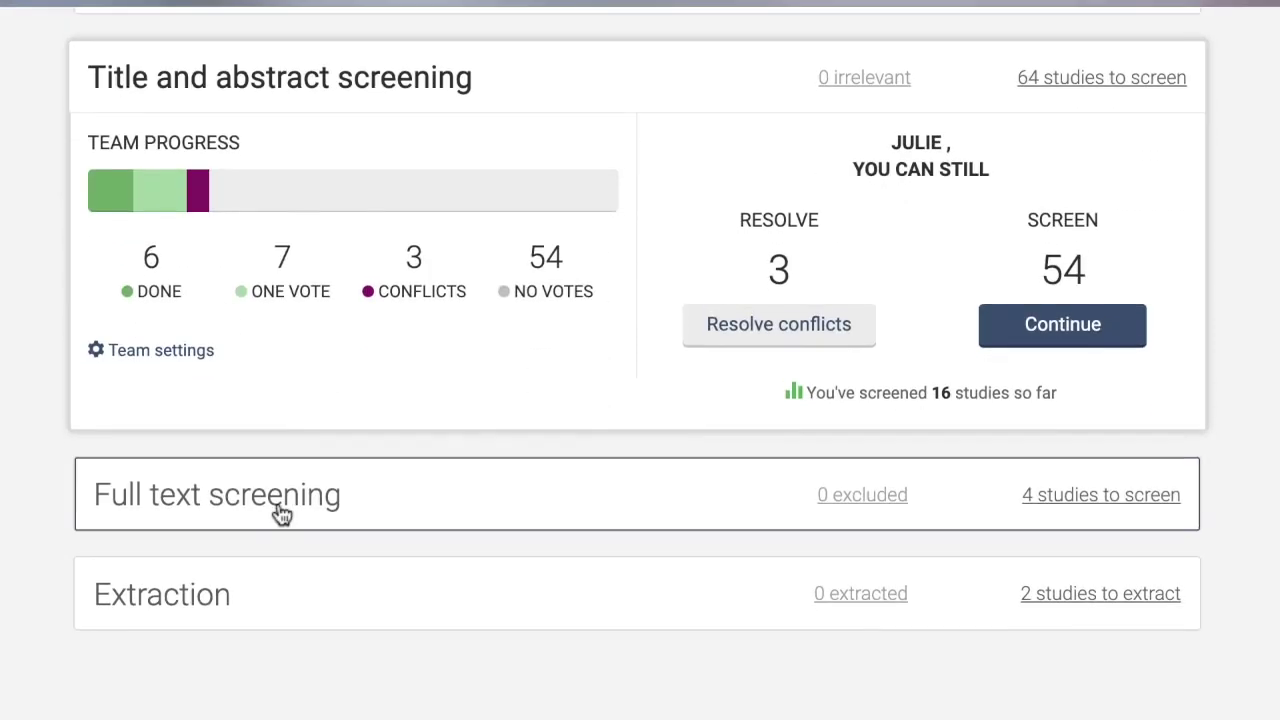
{"action": "left_click", "coordinate": [278, 510]}
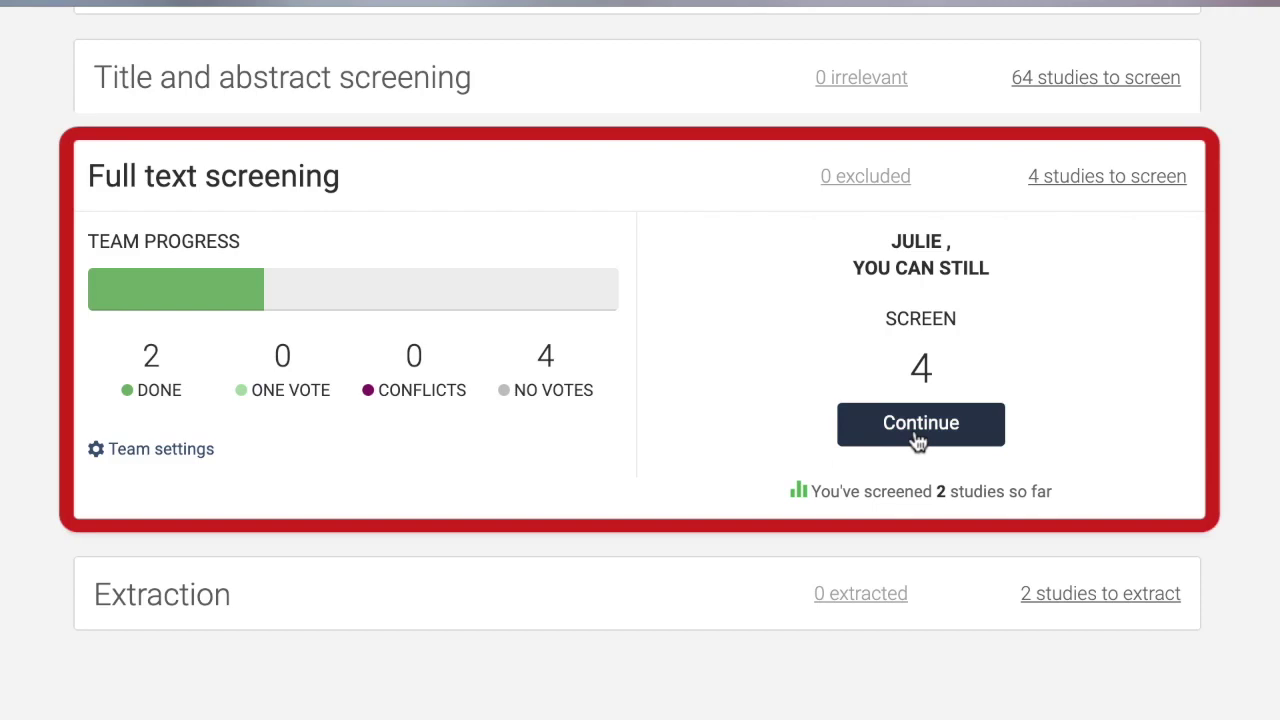
{"action": "left_click", "coordinate": [918, 430]}
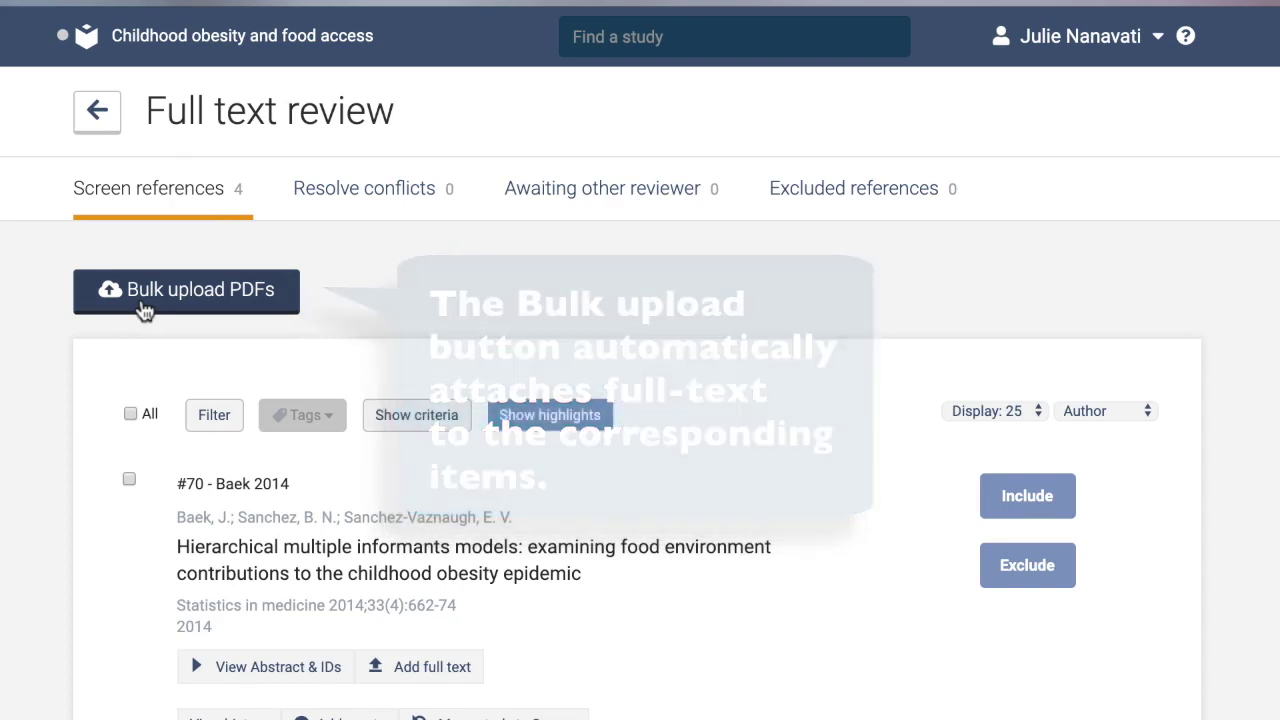
{"action": "left_click", "coordinate": [143, 308]}
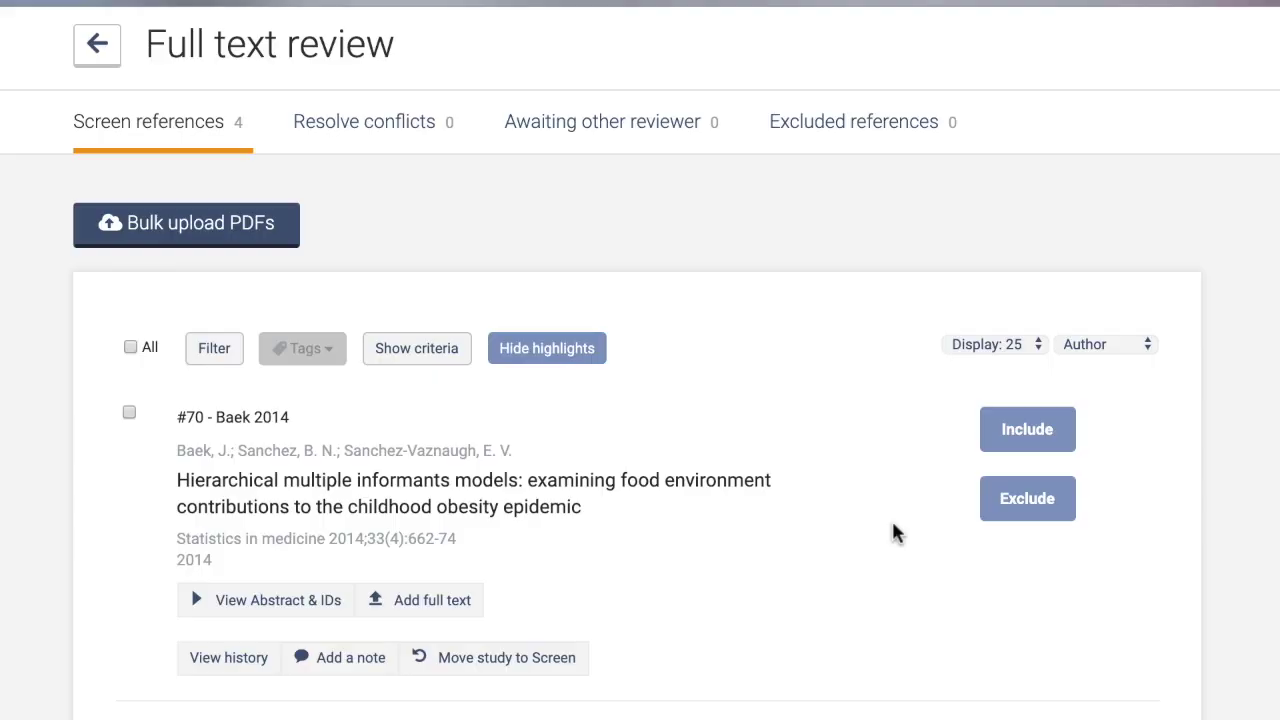
{"action": "scroll", "coordinate": [894, 531], "scroll_direction": "down", "scroll_amount": 5}
{"action": "scroll", "coordinate": [894, 531], "scroll_direction": "down", "scroll_amount": 5}
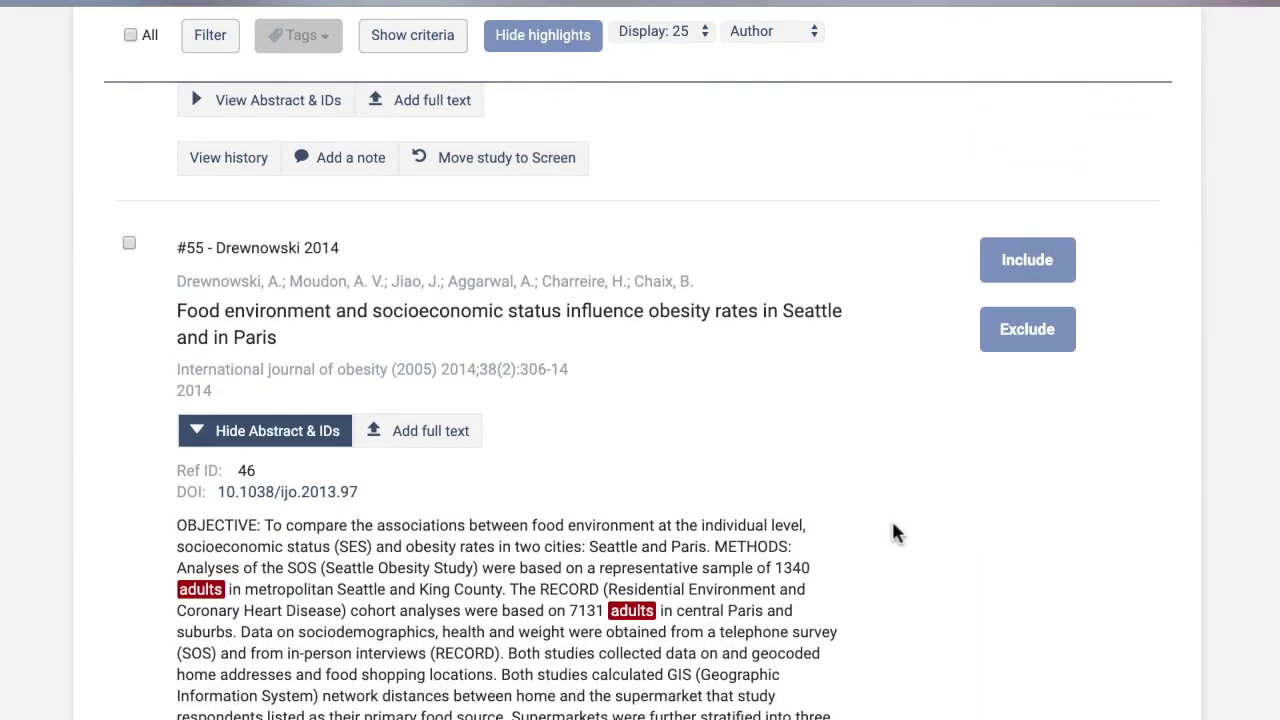
Exclude #55 Drewnowski 2014 from full text review with the reason 'Adult population'.
{"action": "scroll", "coordinate": [894, 533], "scroll_direction": "down", "scroll_amount": 2}
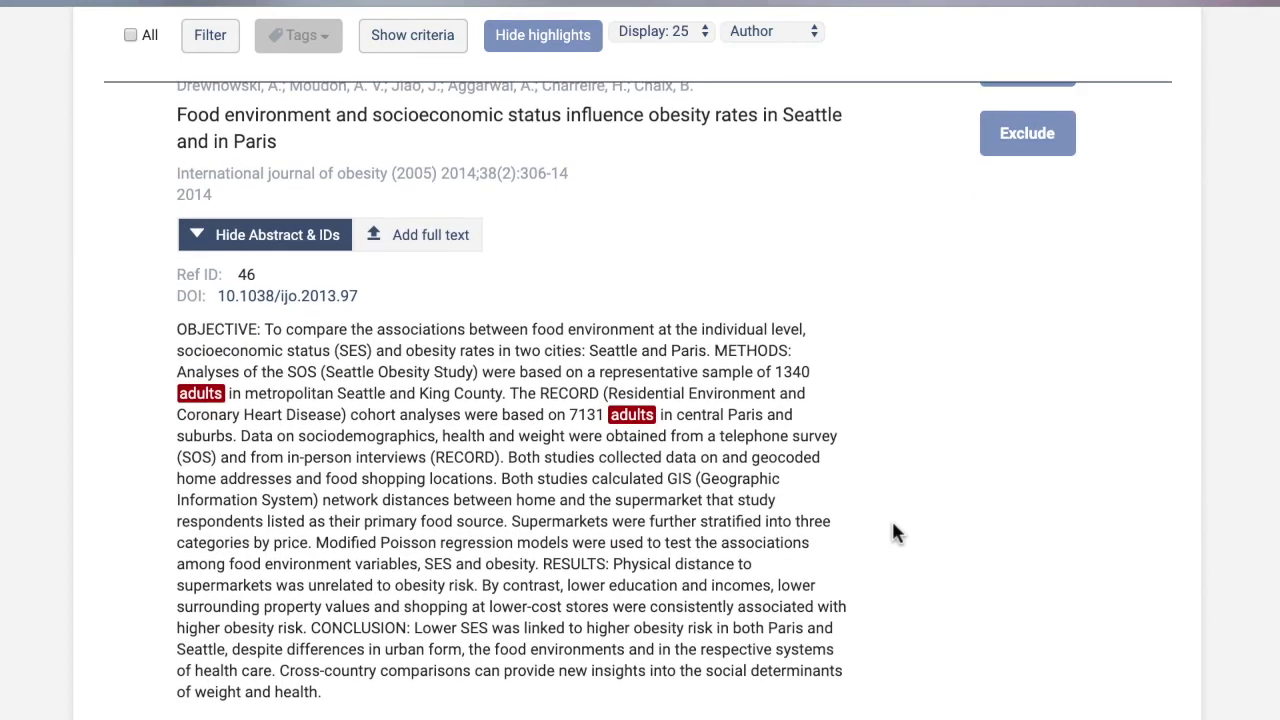
{"action": "left_click", "coordinate": [1012, 127]}
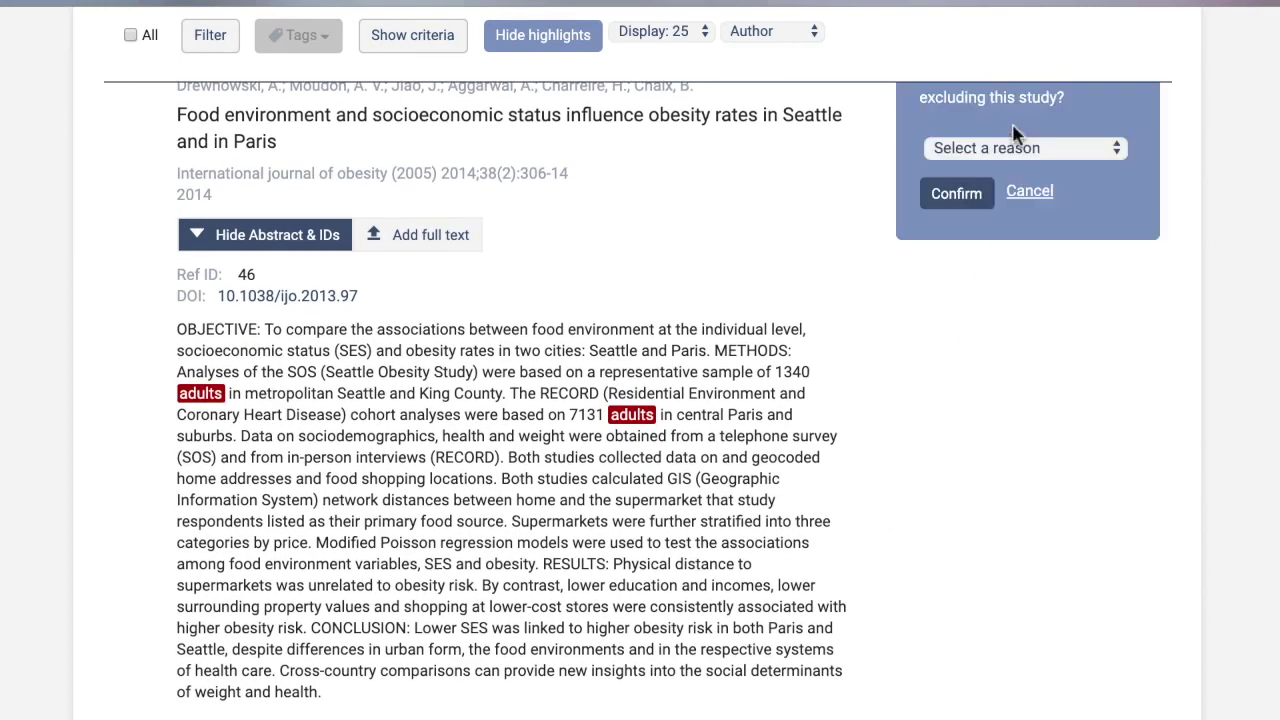
{"action": "left_click", "coordinate": [1014, 149]}
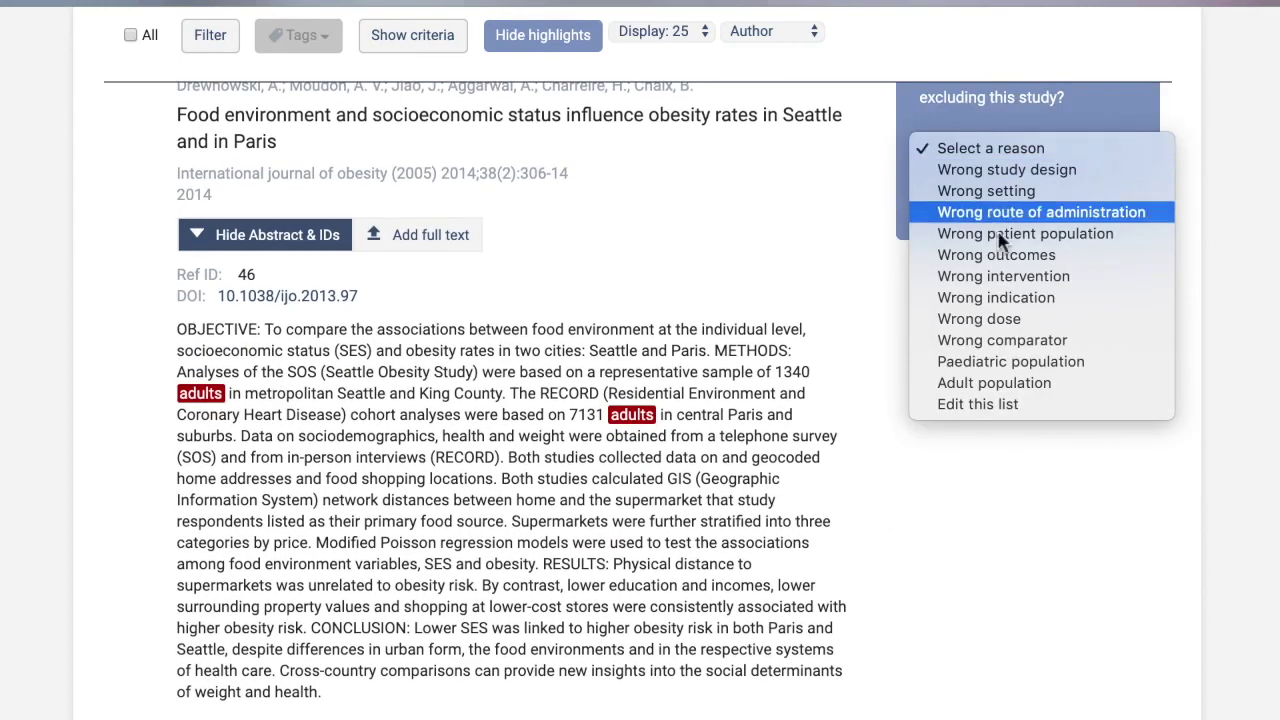
{"action": "left_click", "coordinate": [980, 397]}
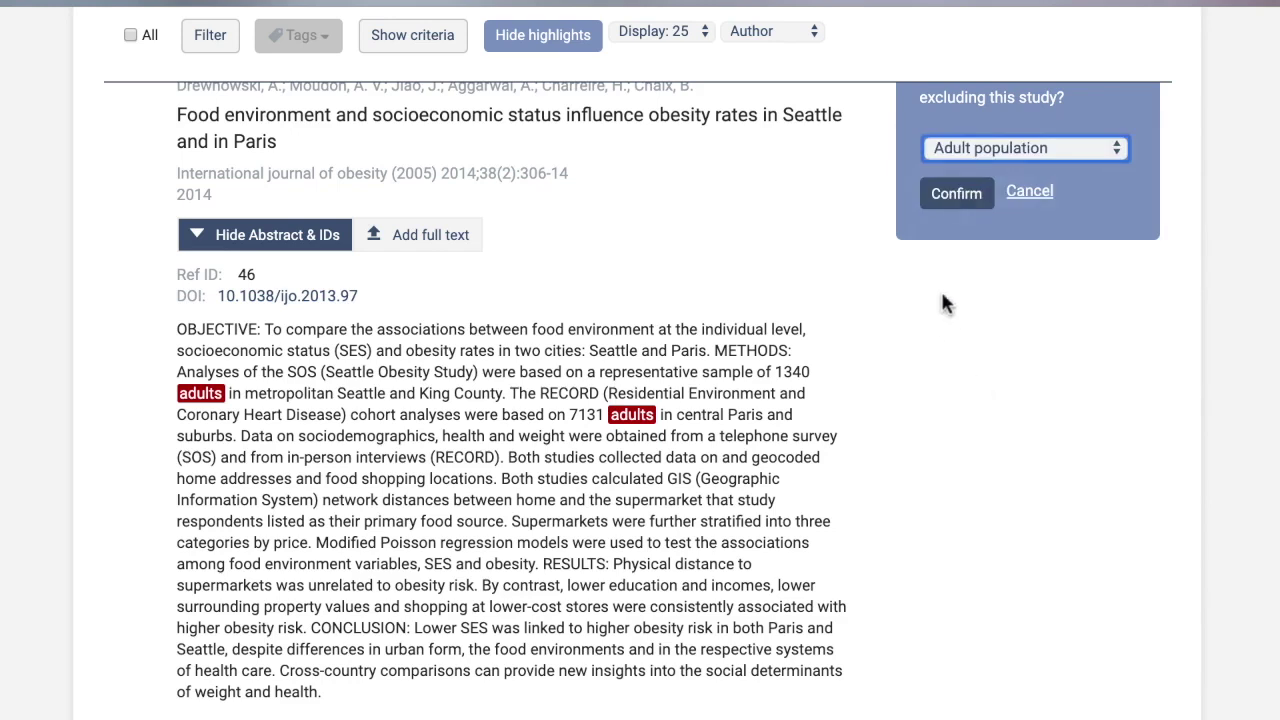
{"action": "left_click", "coordinate": [955, 201]}
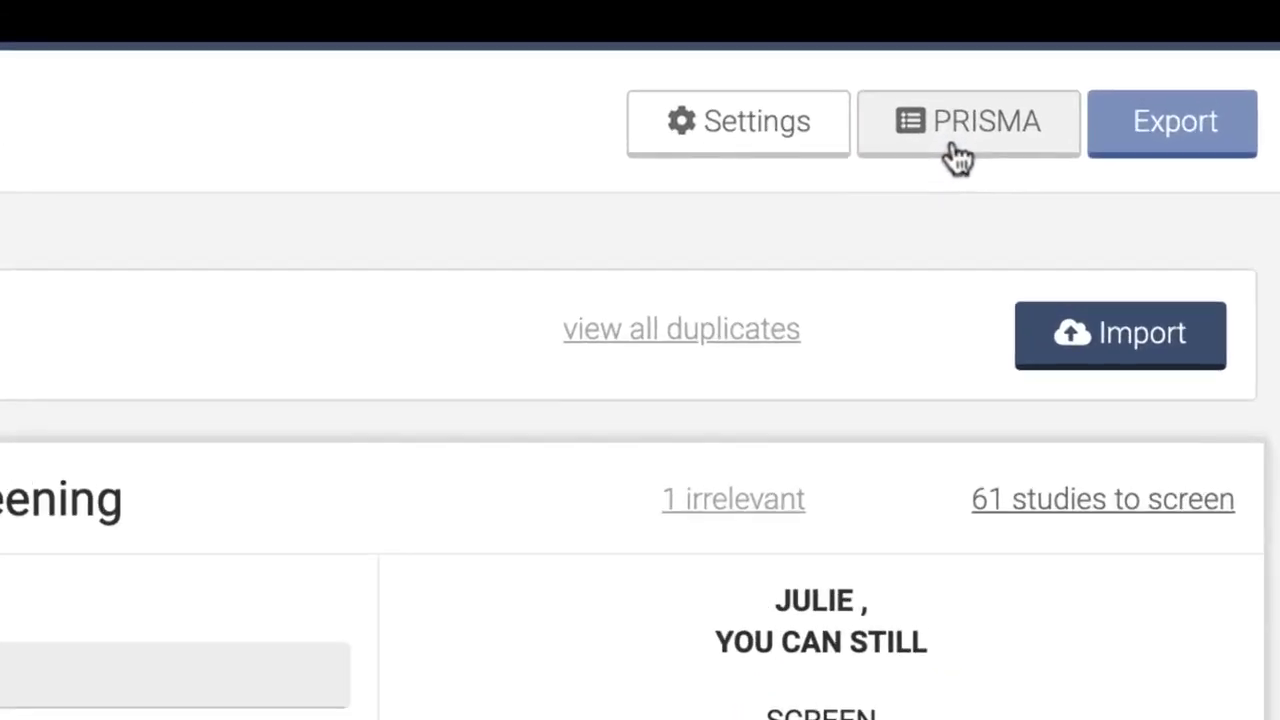
View the PRISMA flow with exclusion reasons shown, then expand the Extraction stage progress.
{"action": "left_click", "coordinate": [958, 150]}
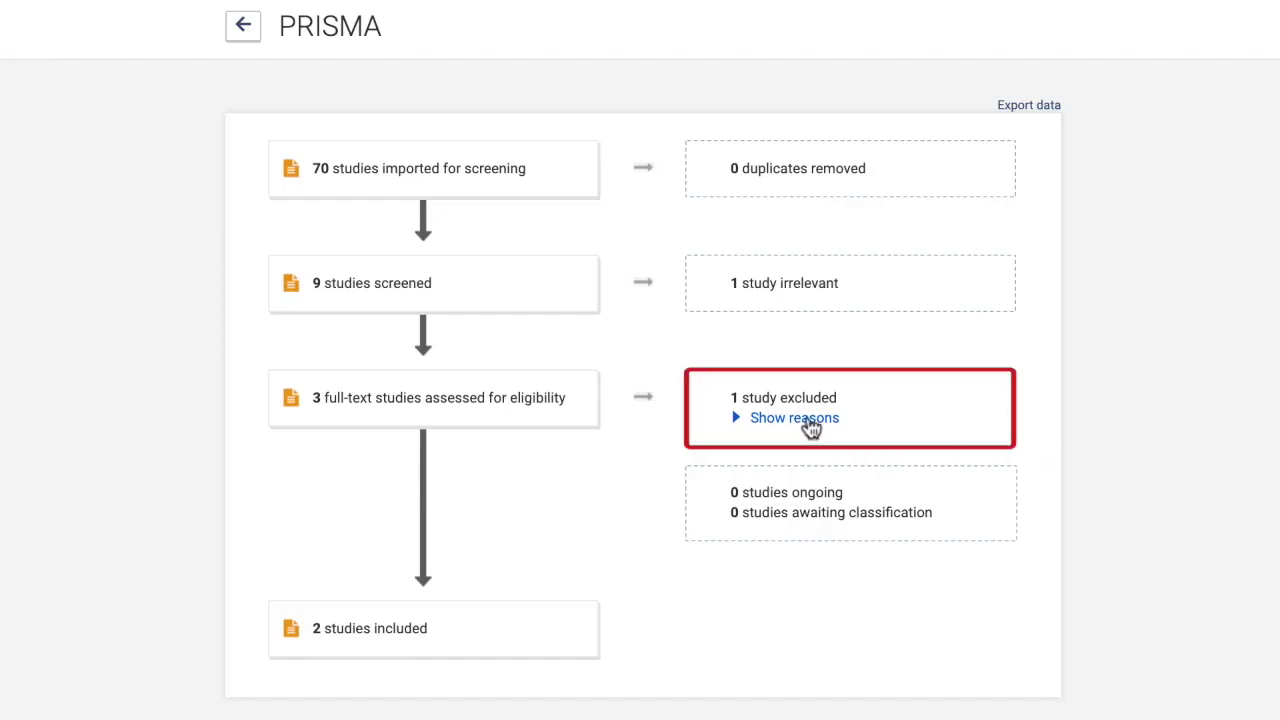
{"action": "left_click", "coordinate": [812, 420]}
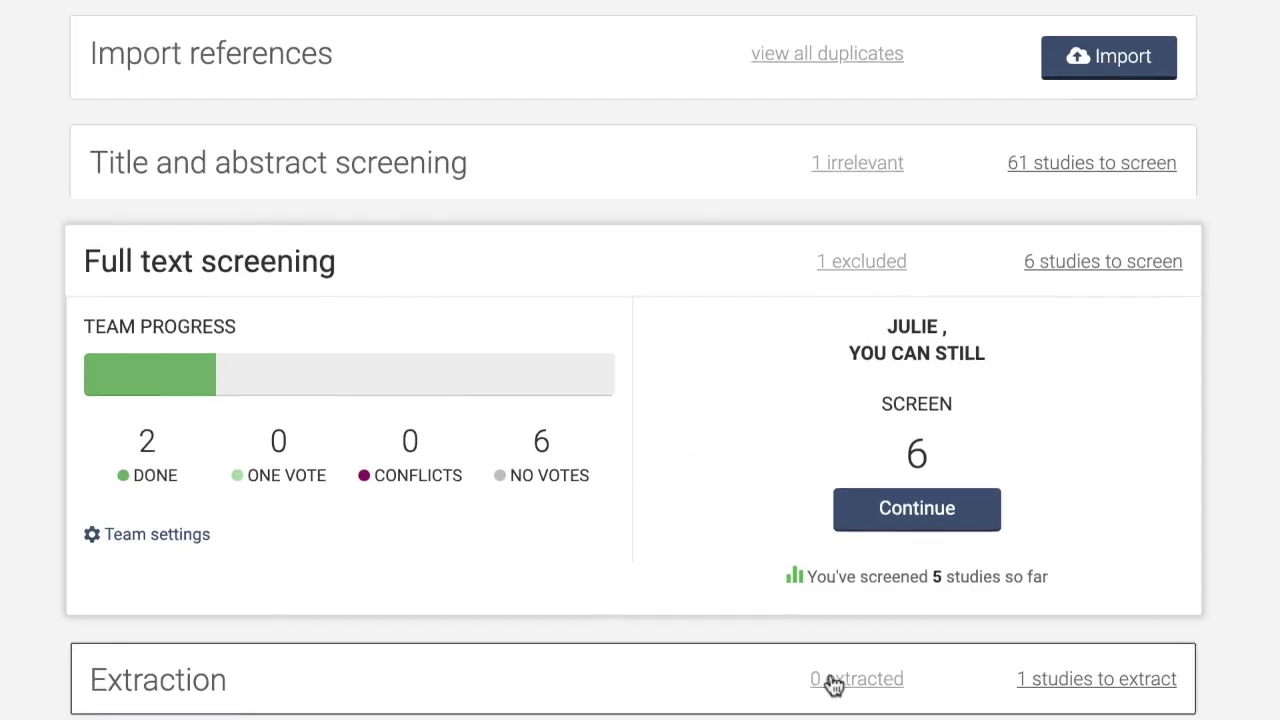
{"action": "left_click", "coordinate": [660, 671]}
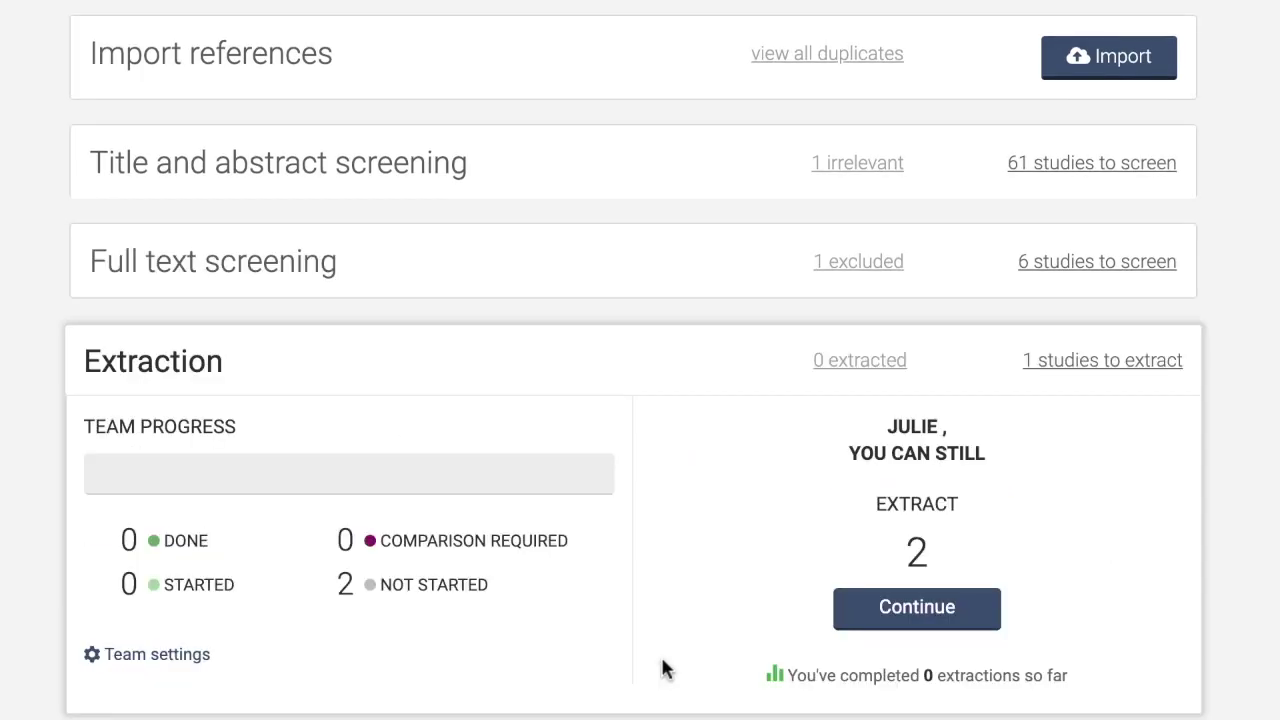
Start data extraction for Boswell 2019 and view the form's Identification section.
{"action": "left_click", "coordinate": [869, 612]}
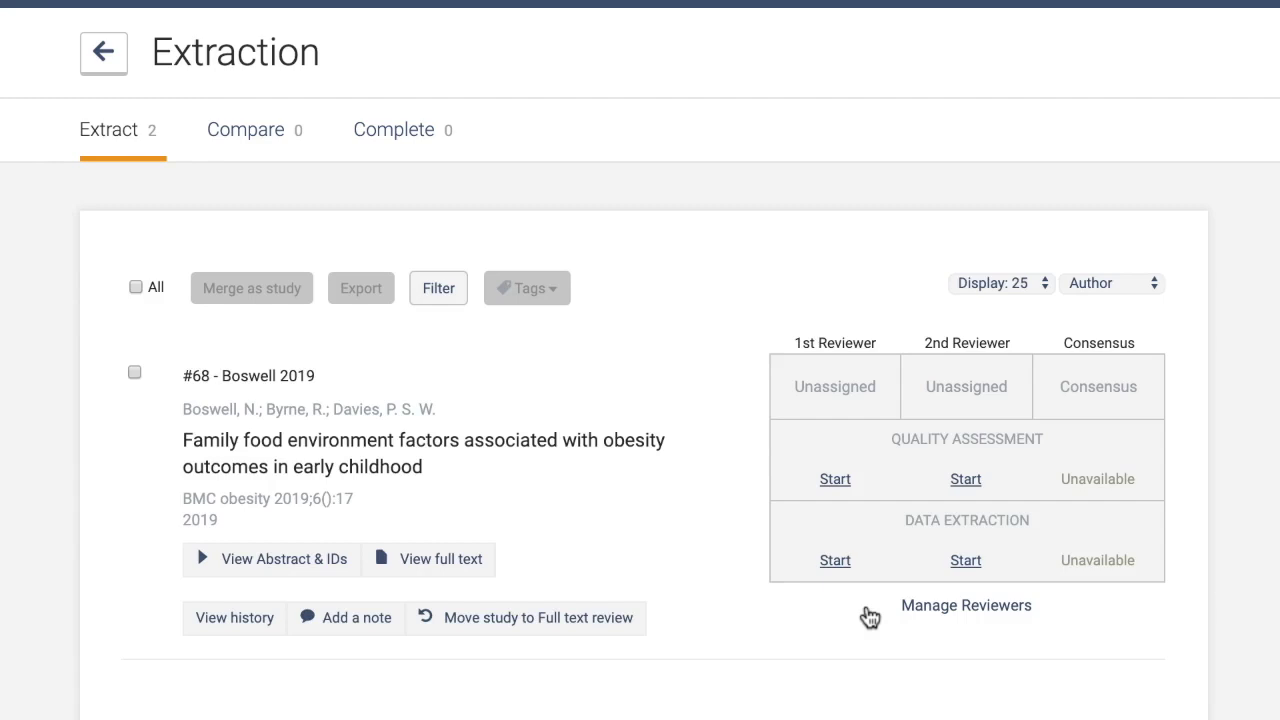
{"action": "left_click", "coordinate": [965, 562]}
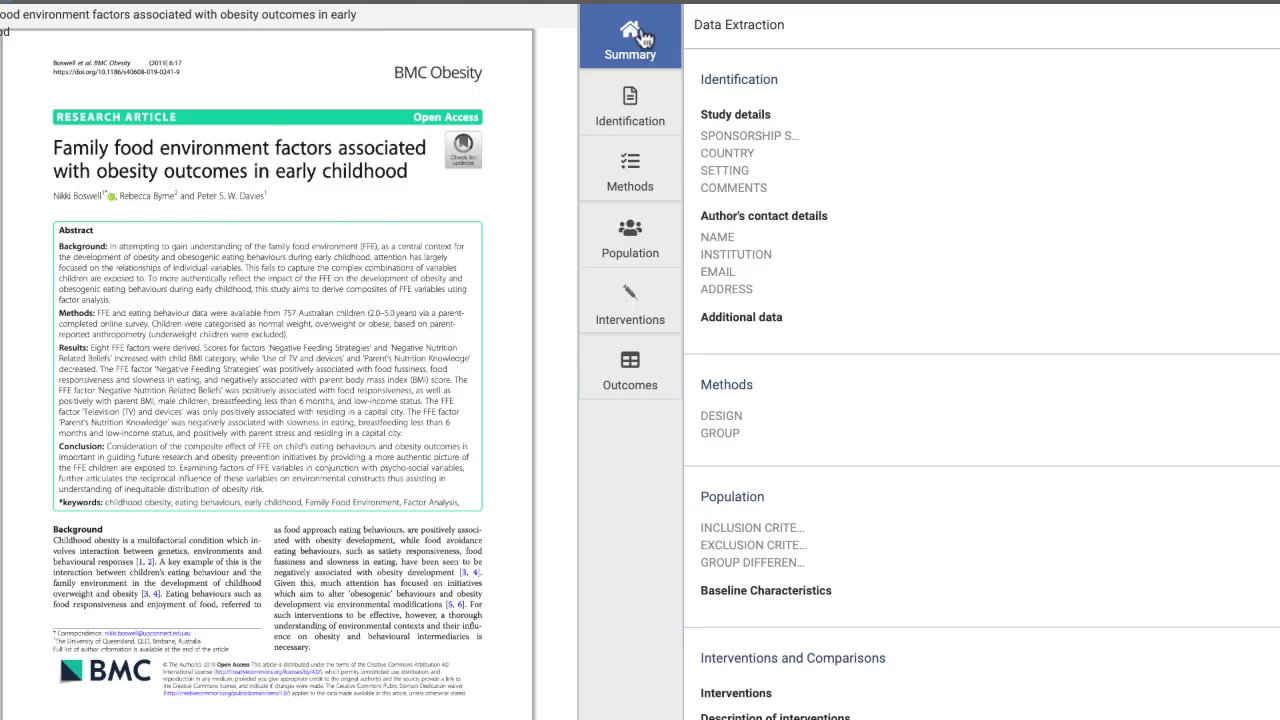
{"action": "left_click", "coordinate": [632, 117]}
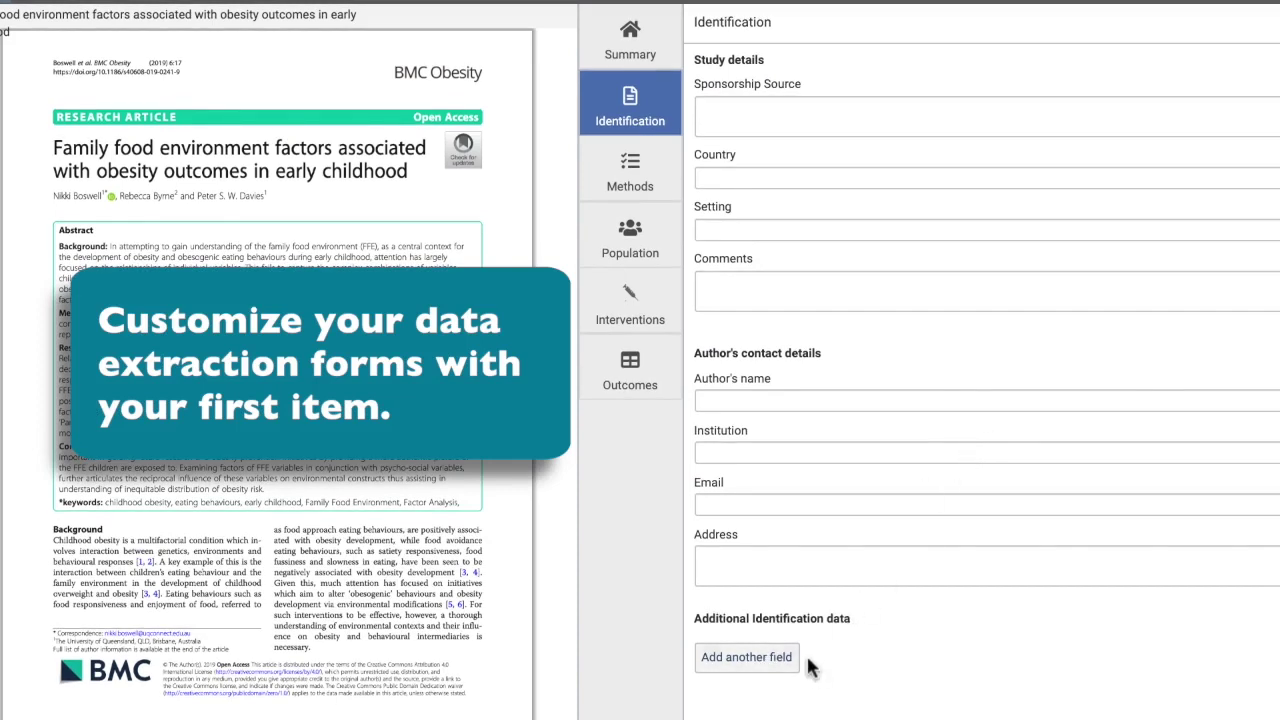
{"action": "left_click", "coordinate": [630, 35]}
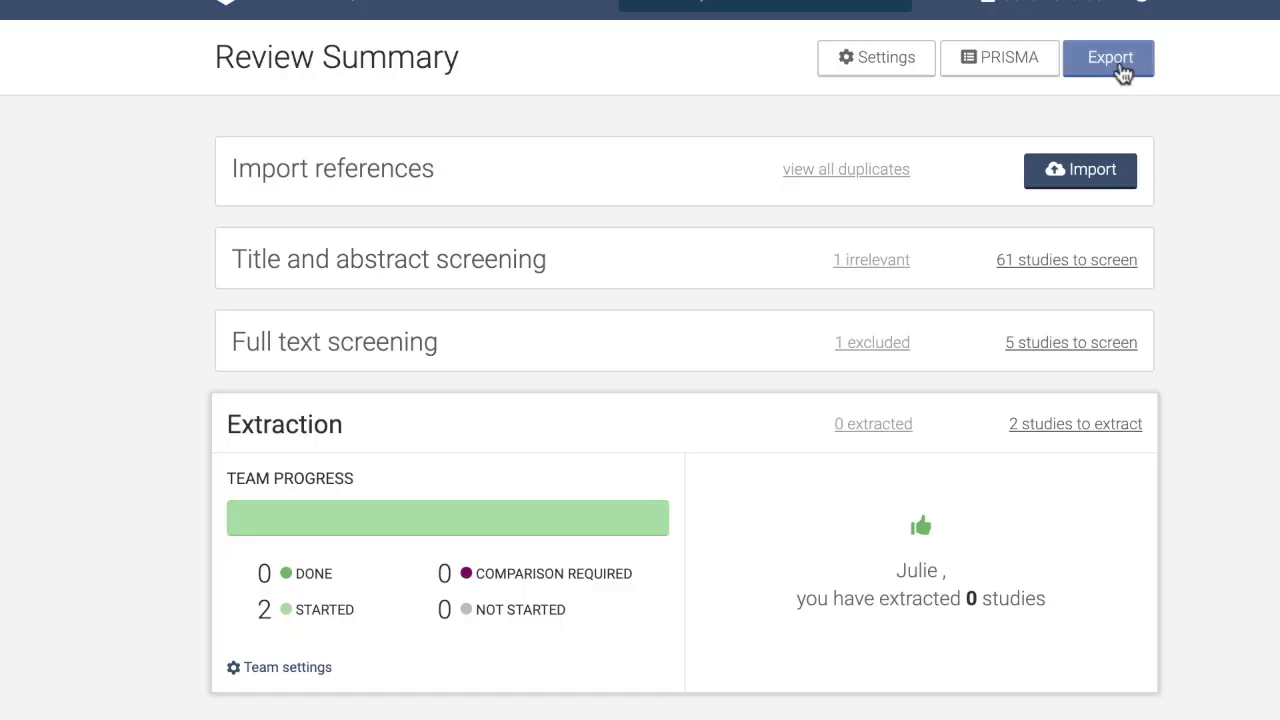
Set up an export of Included references together with their extracted data.
{"action": "left_click", "coordinate": [1120, 72]}
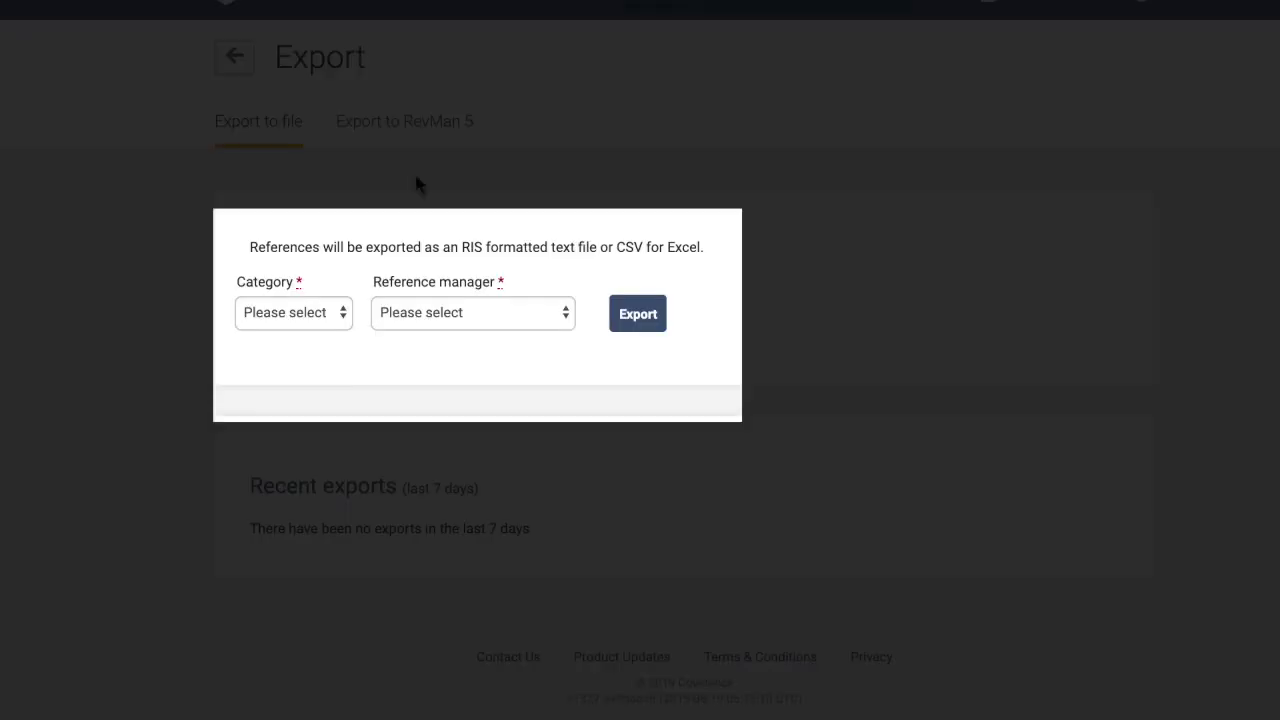
{"action": "left_click", "coordinate": [335, 318]}
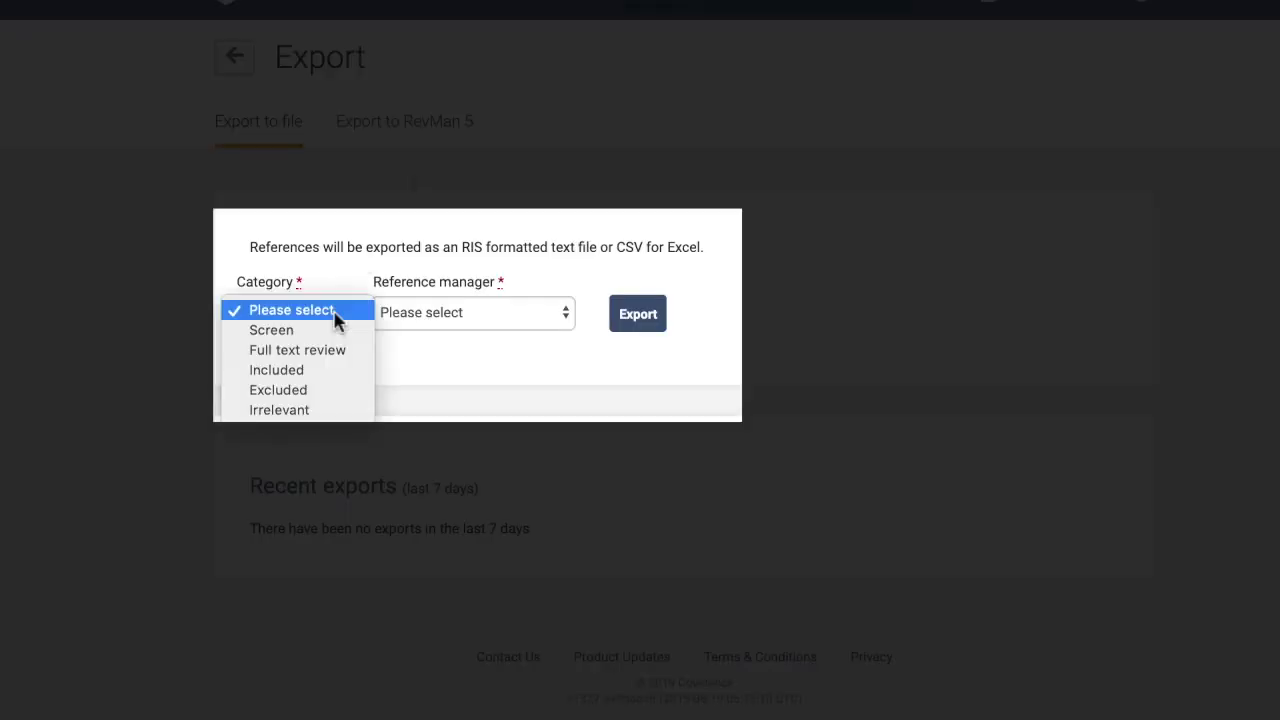
{"action": "left_click", "coordinate": [300, 371]}
{"action": "left_click", "coordinate": [240, 369]}
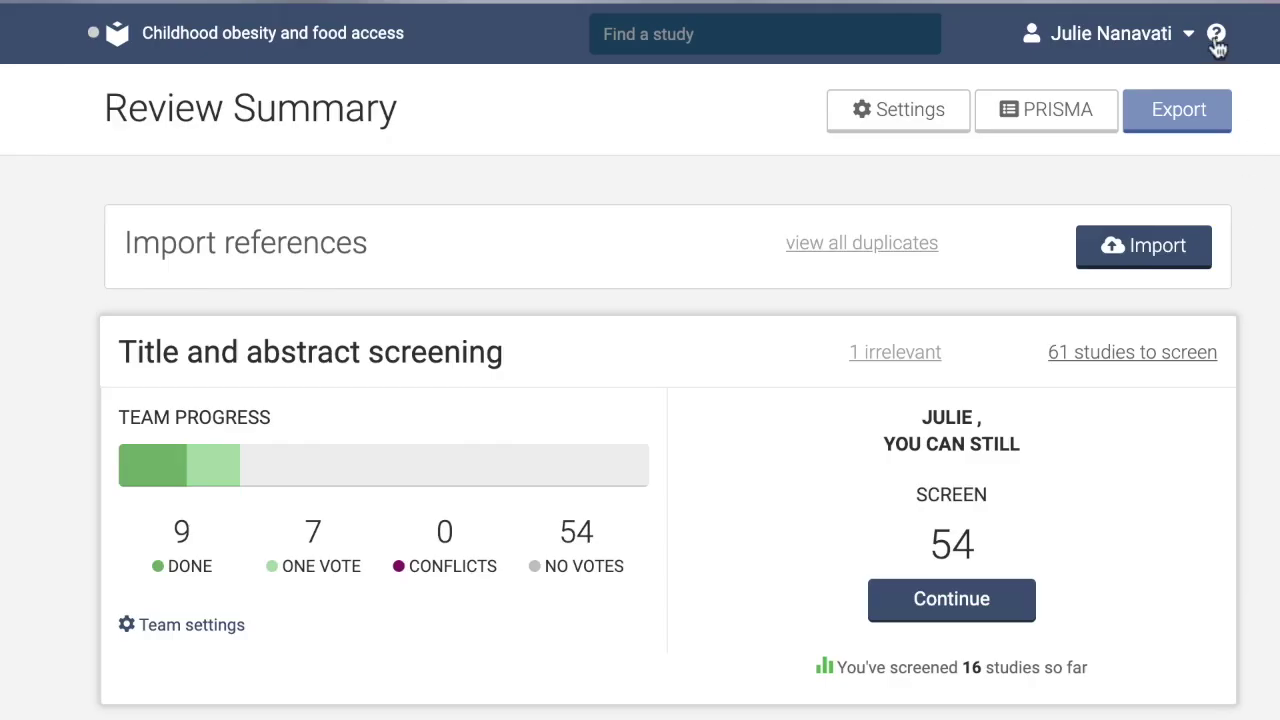
Search the Covidence knowledge base for 'DATA EXTRACTION' articles from the help menu.
{"action": "left_click", "coordinate": [1216, 36]}
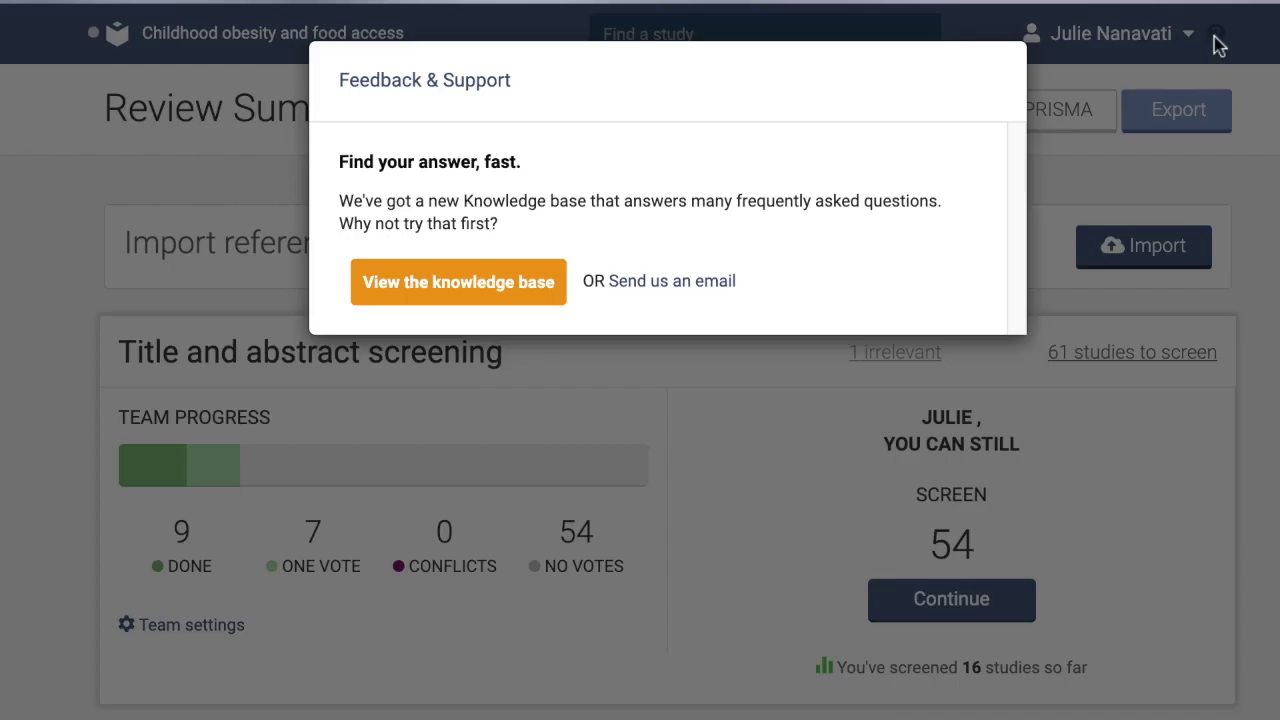
{"action": "left_click", "coordinate": [420, 302]}
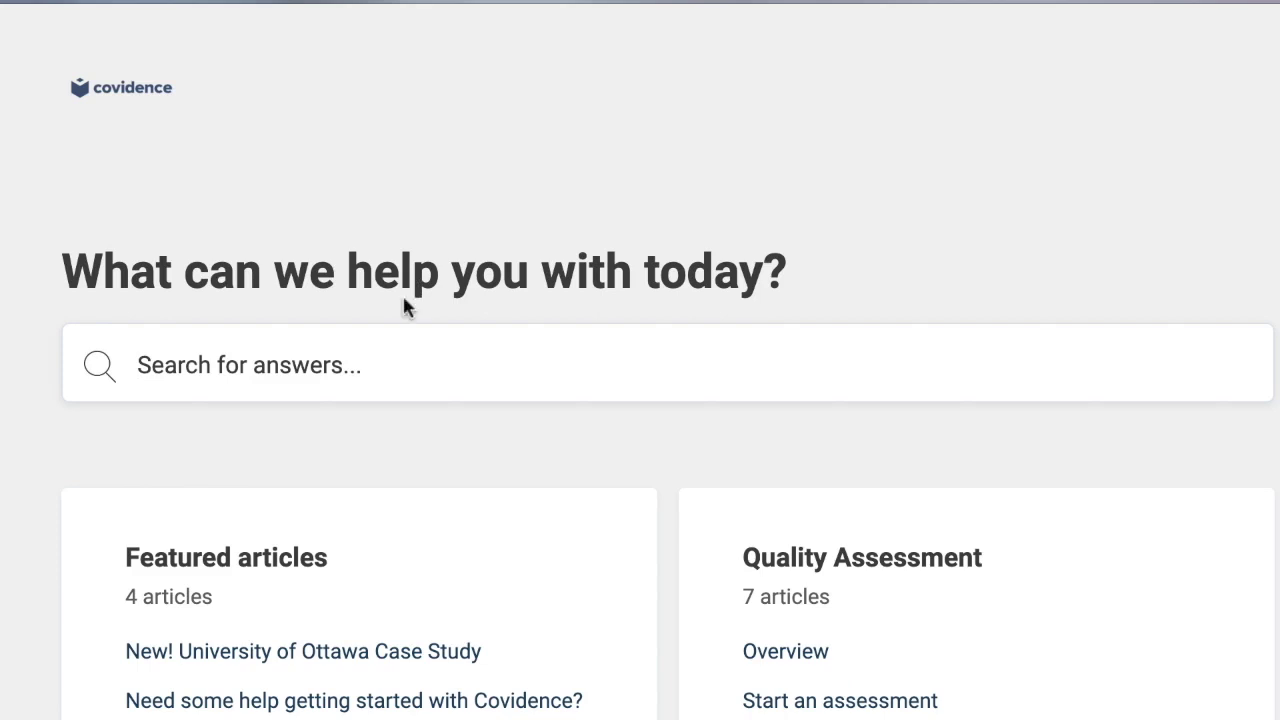
{"action": "type", "text": "DATA EXTRACTION"}
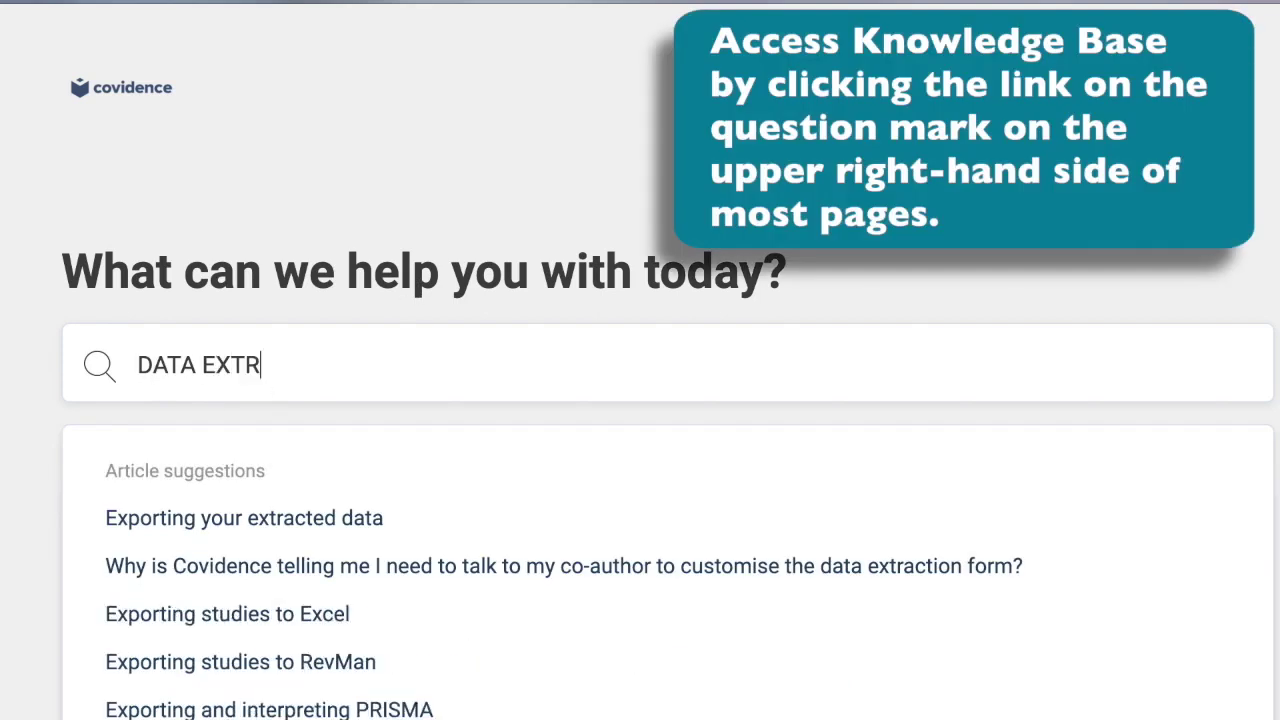